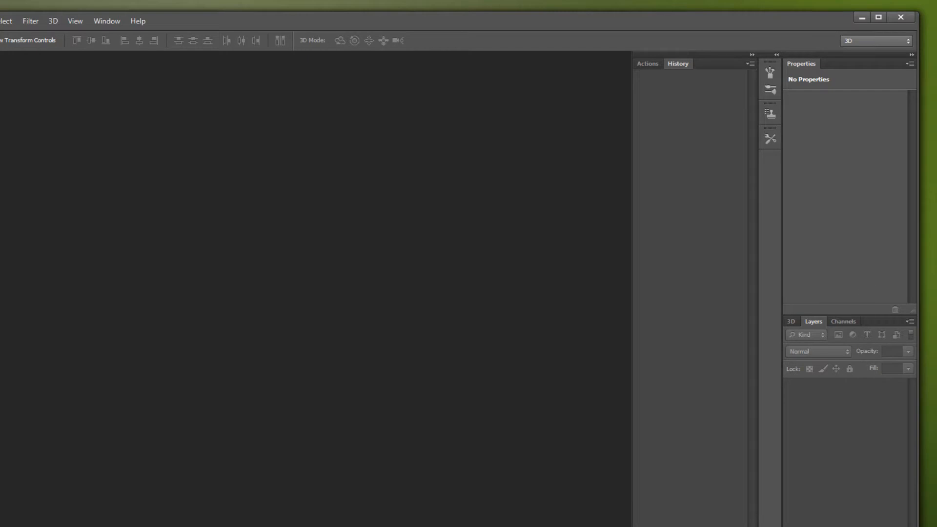
- Switch to Windows Explorer and arrange the United States and Portfolio Image Pics folder windows side by side
{"action": "key", "text": "alt+Tab"}
{"action": "left_click_drag", "start_coordinate": [135, 37], "coordinate": [57, 32]}
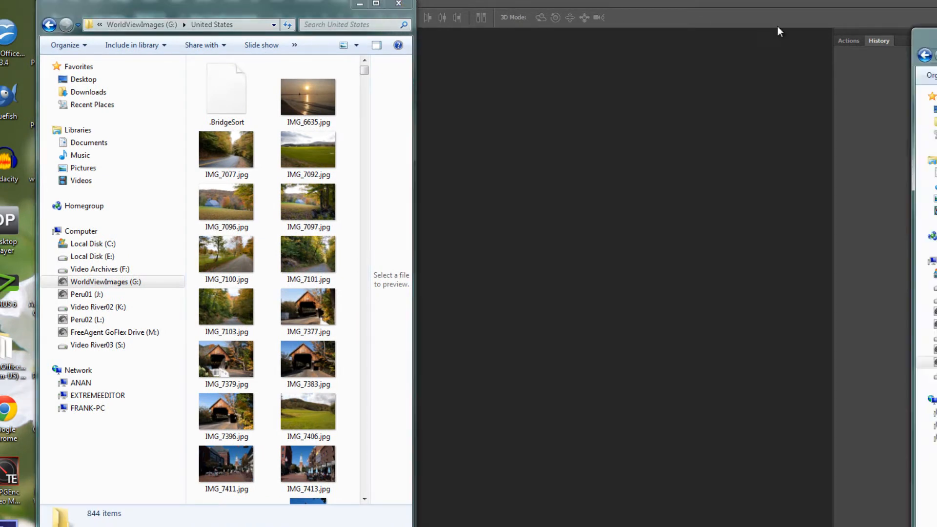
{"action": "key", "text": "alt+Tab"}
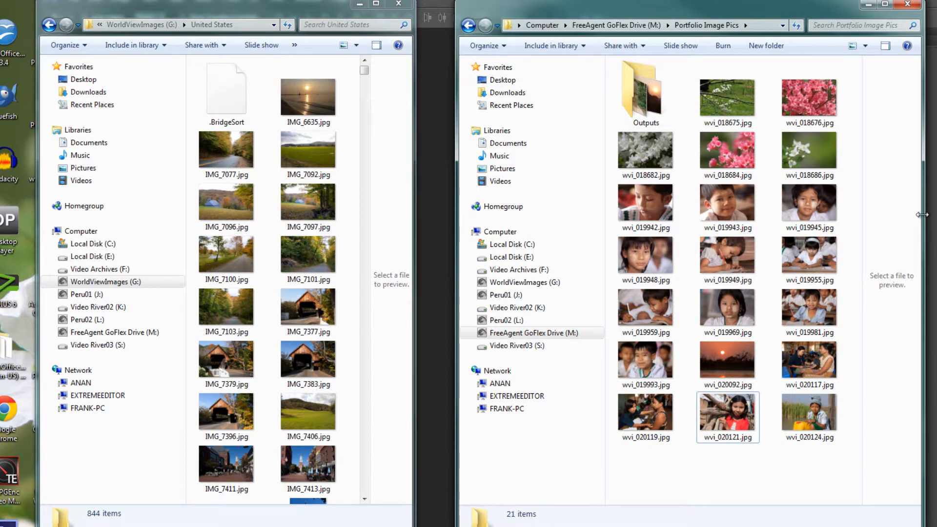
{"action": "left_click_drag", "start_coordinate": [922, 215], "coordinate": [864, 215]}
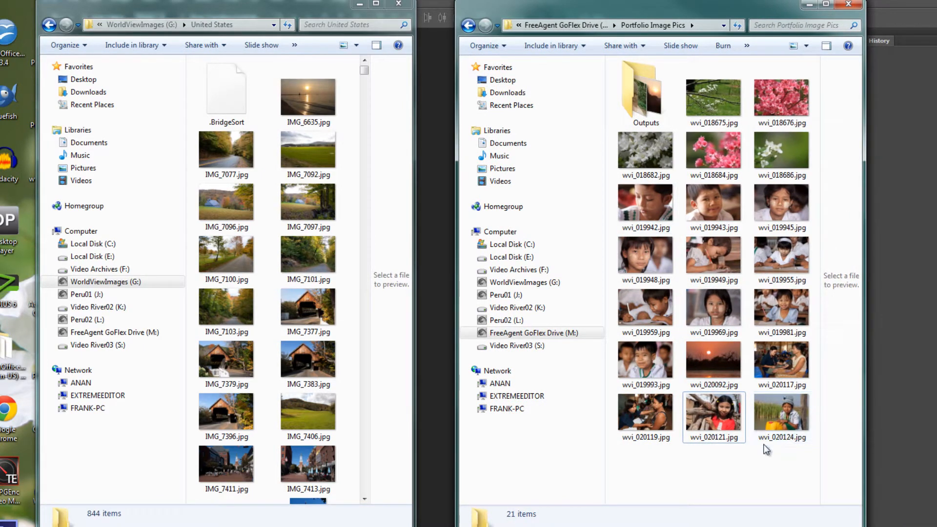
{"action": "left_click", "coordinate": [398, 80]}
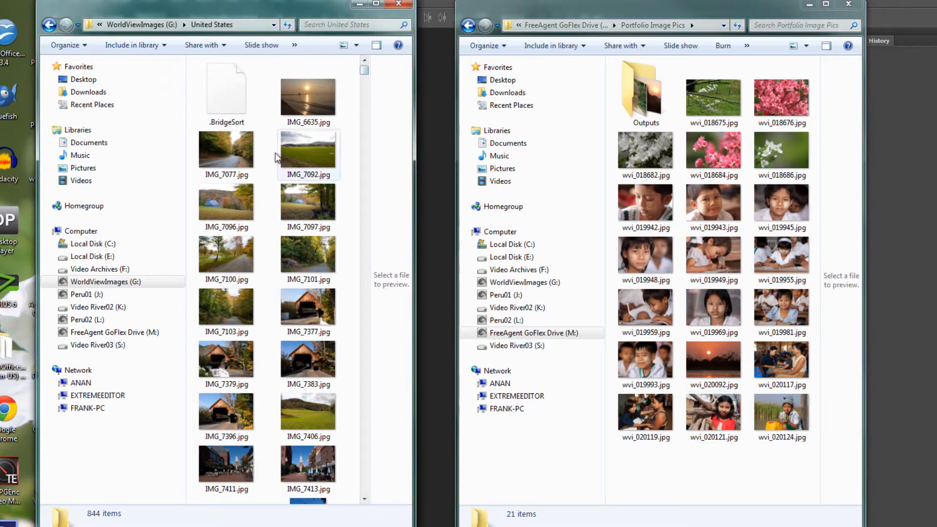
- Select images IMG_7096, IMG_7377, IMG_7444, IMG_7463, IMG_7514 and IMG_7570 together in the United States folder
{"action": "left_click", "coordinate": [233, 200]}
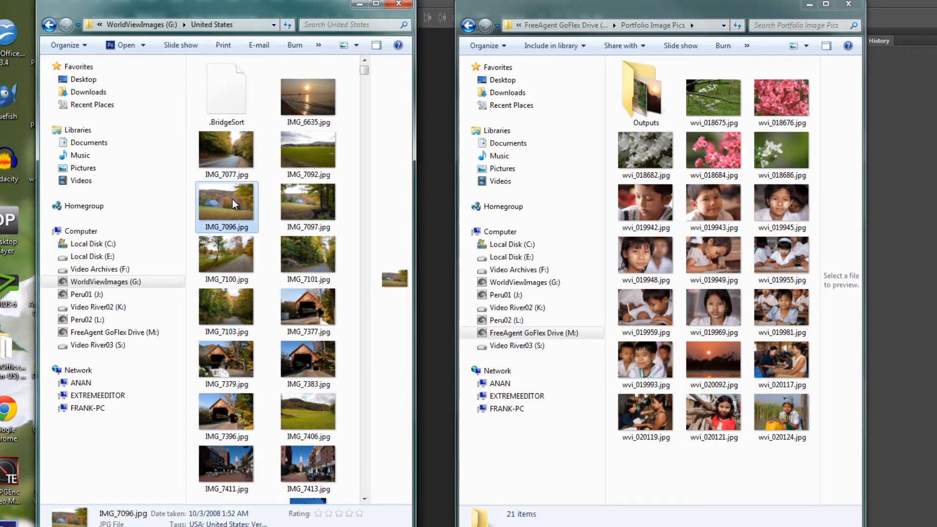
{"action": "left_click", "coordinate": [312, 302], "text": "ctrl"}
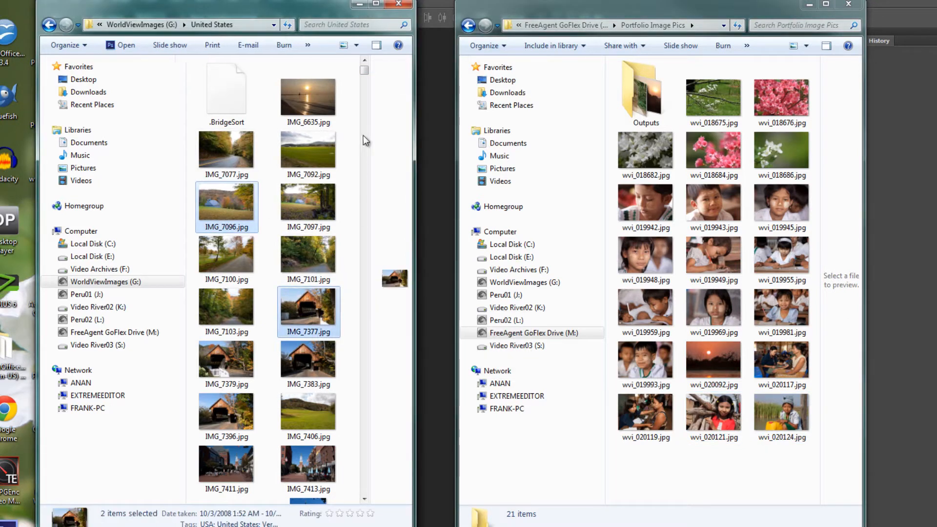
{"action": "left_click_drag", "start_coordinate": [366, 73], "coordinate": [367, 83]}
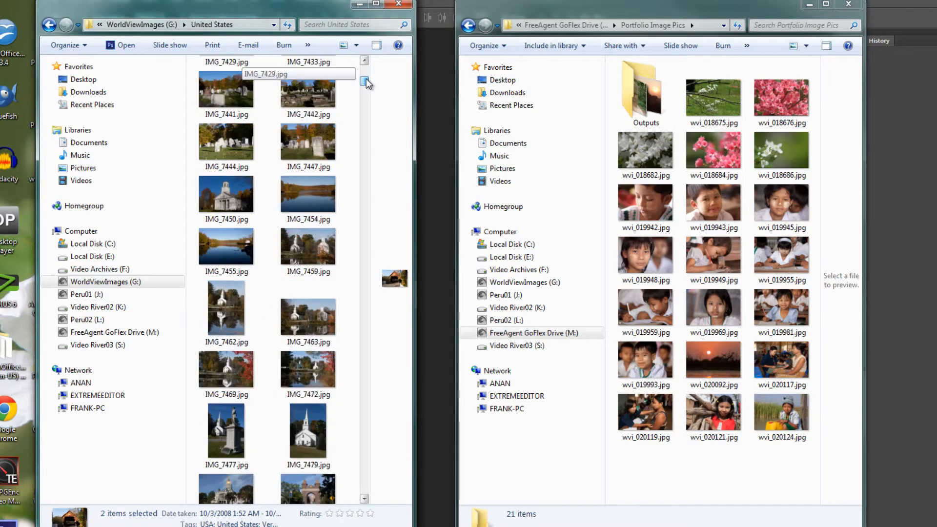
{"action": "left_click", "coordinate": [233, 143], "text": "ctrl"}
{"action": "left_click", "coordinate": [314, 312], "text": "ctrl"}
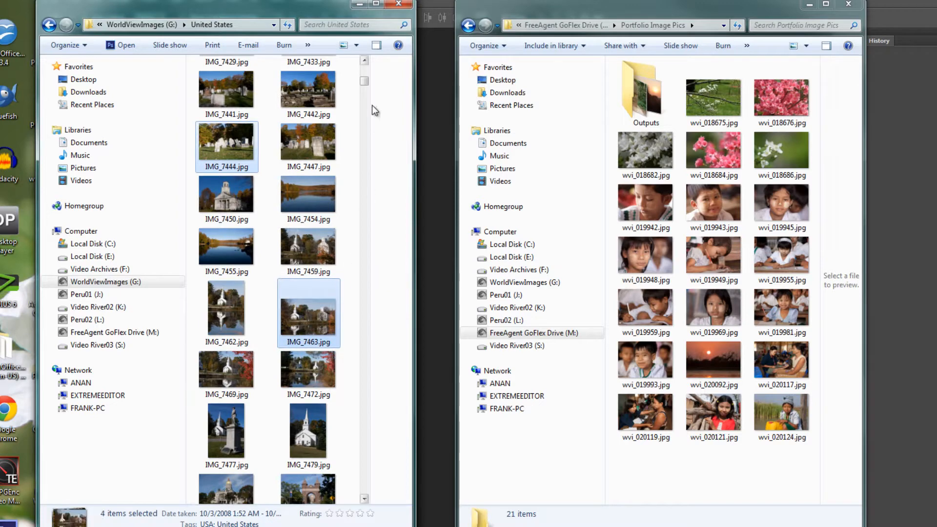
{"action": "left_click_drag", "start_coordinate": [364, 80], "coordinate": [366, 89]}
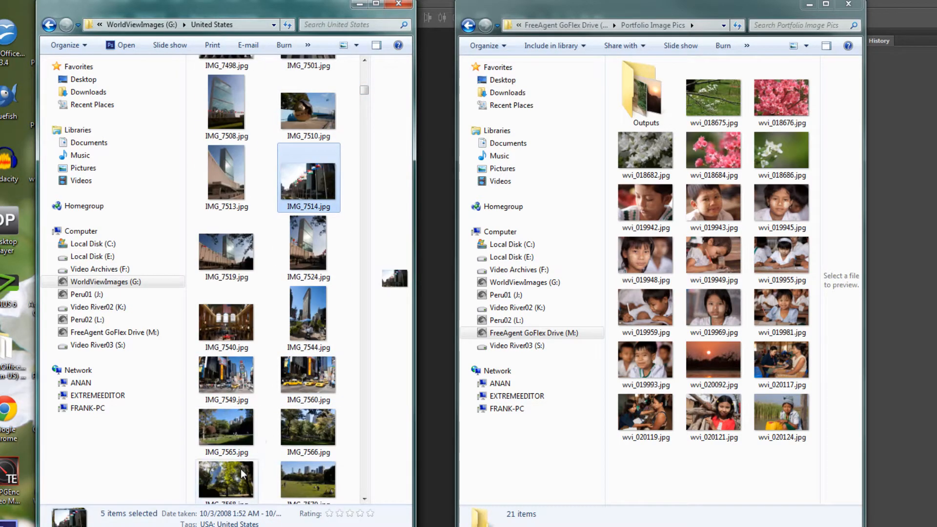
{"action": "left_click", "coordinate": [307, 476], "text": "ctrl"}
{"action": "scroll", "coordinate": [247, 94], "scroll_direction": "down", "scroll_amount": 10}
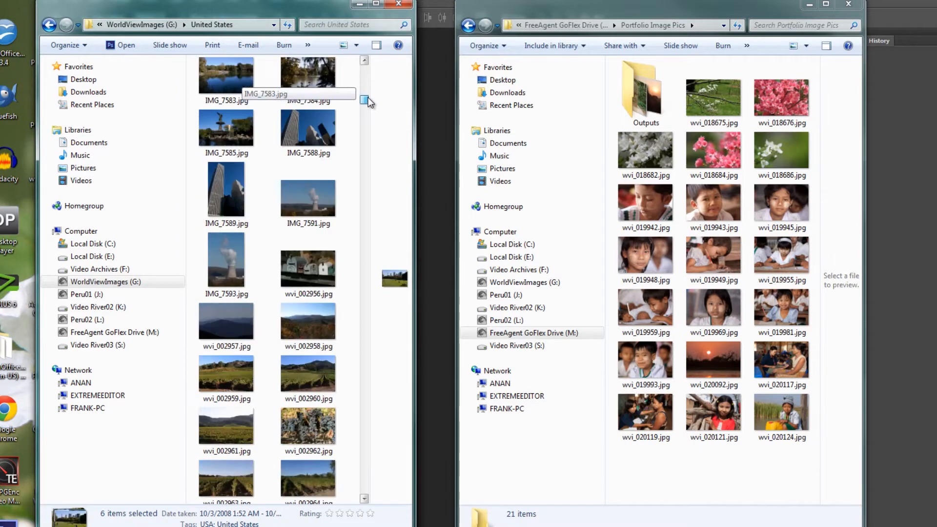
- Add wvi_002968, wvi_002985, wvi_003016 and wvi_003054 to the selection and copy all selected images into the Portfolio Image Pics folder
{"action": "left_click", "coordinate": [315, 288], "text": "ctrl"}
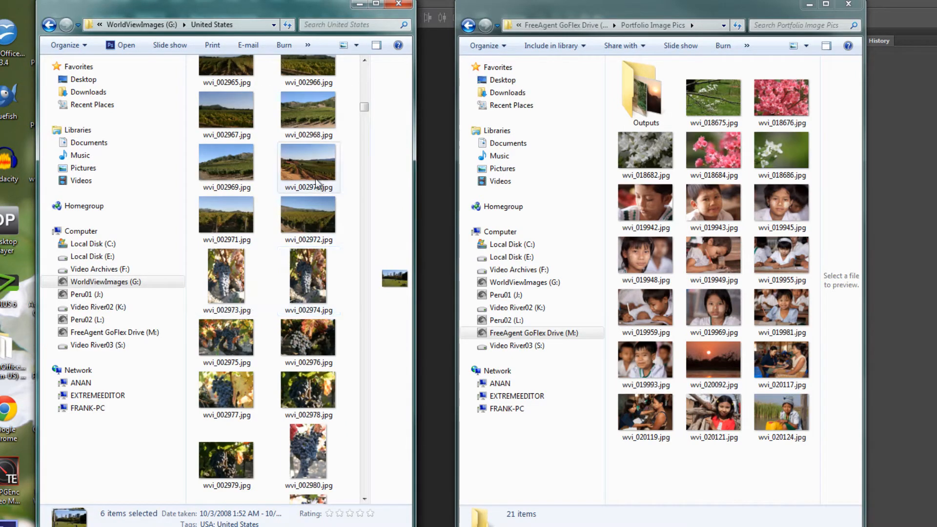
{"action": "left_click", "coordinate": [312, 115], "text": "ctrl"}
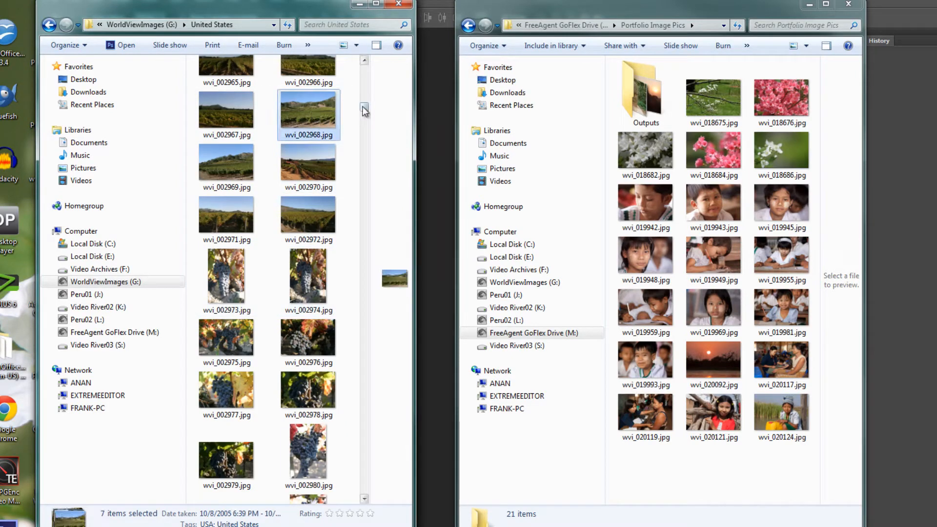
{"action": "scroll", "coordinate": [365, 147], "scroll_direction": "down", "scroll_amount": 5}
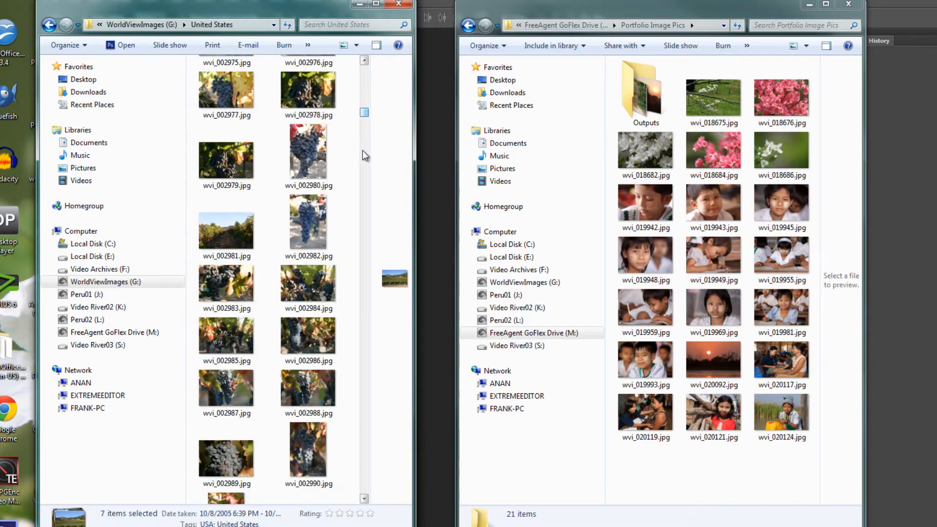
{"action": "left_click", "coordinate": [227, 333], "text": "ctrl"}
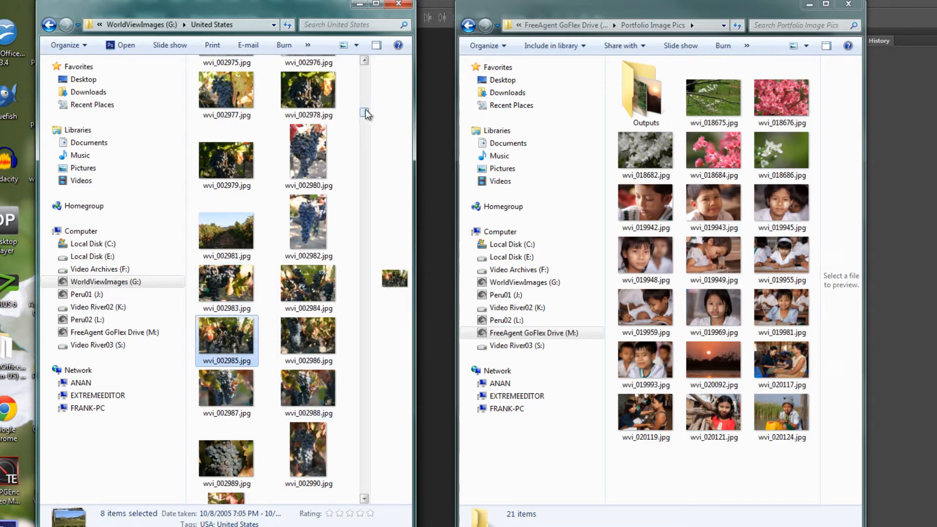
{"action": "left_click_drag", "start_coordinate": [364, 111], "coordinate": [366, 129]}
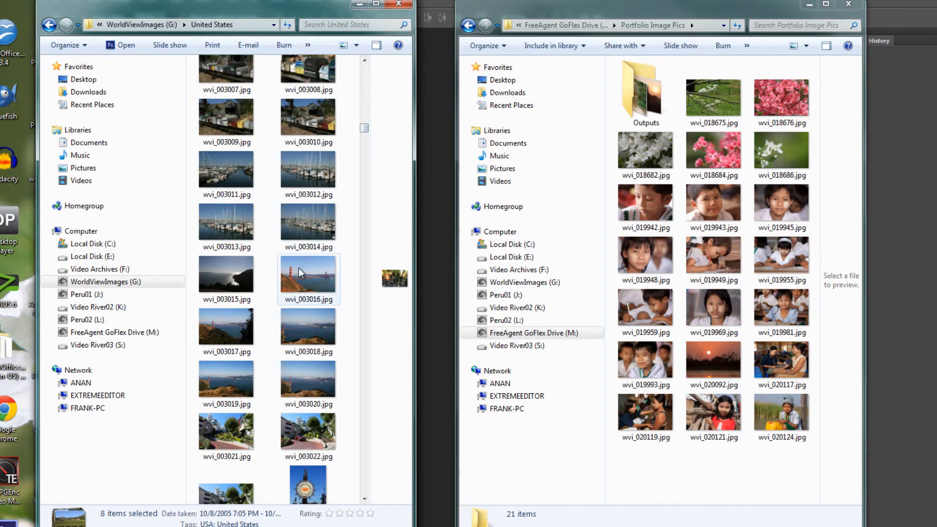
{"action": "left_click", "coordinate": [300, 269], "text": "ctrl"}
{"action": "scroll", "coordinate": [353, 322], "scroll_direction": "down", "scroll_amount": 5}
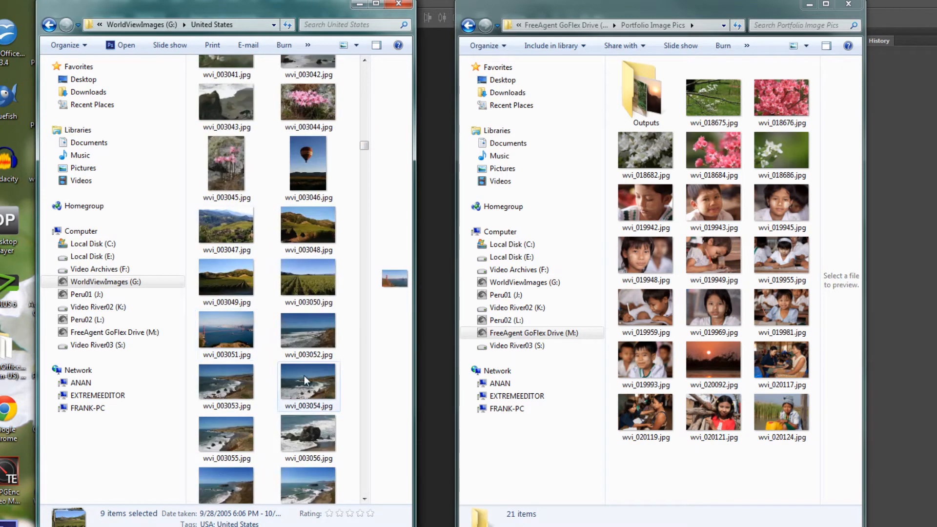
{"action": "left_click", "coordinate": [307, 377], "text": "ctrl"}
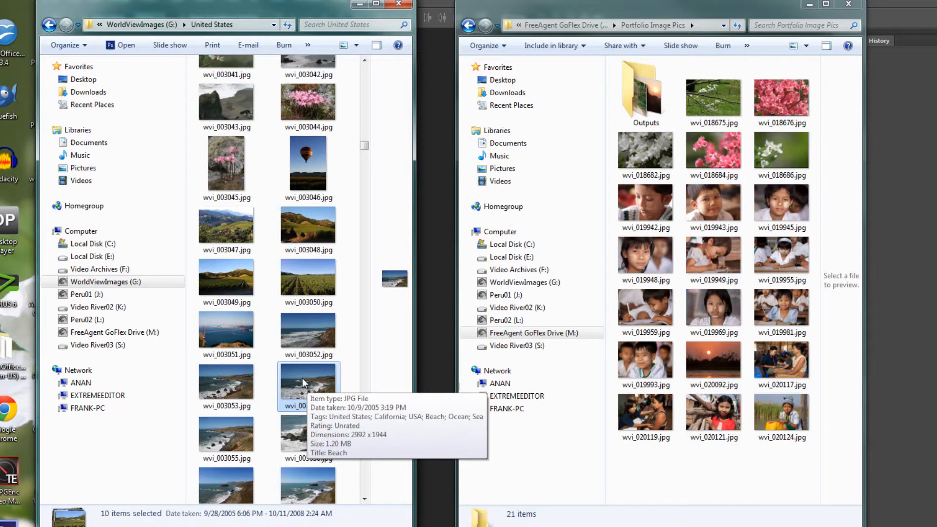
{"action": "left_click_drag", "start_coordinate": [303, 379], "coordinate": [724, 320]}
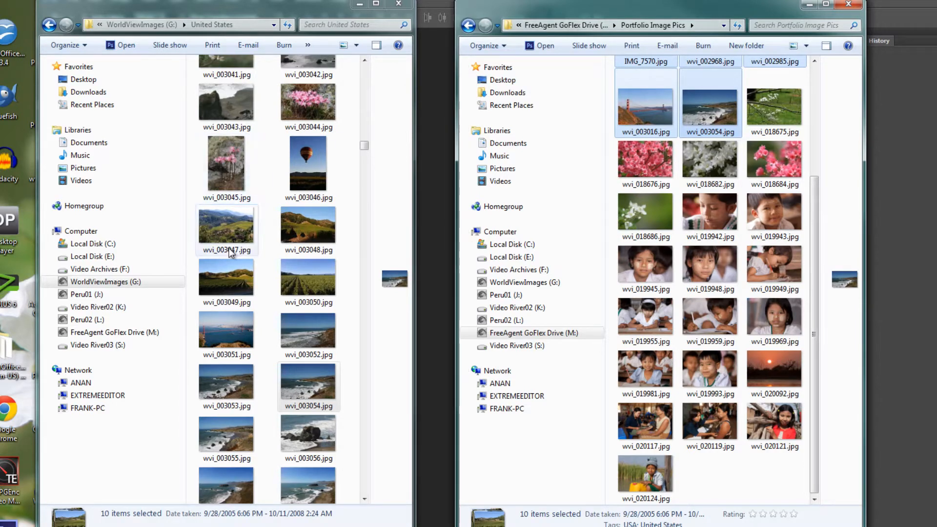
- Open the album-18772851-downloads-pt1 folder and copy wvi_017358, wvi_017383 and wvi_017390 together into the Portfolio Image Pics folder
{"action": "left_click", "coordinate": [230, 226]}
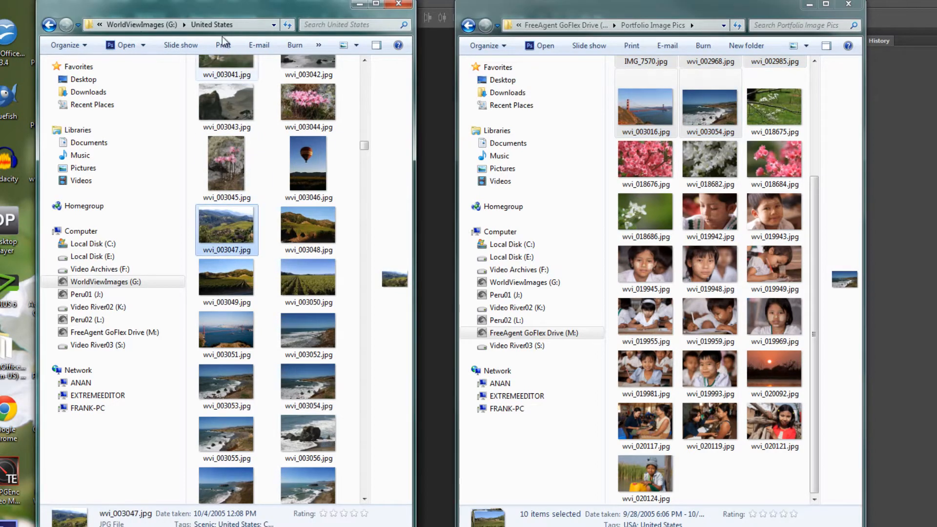
{"action": "left_click", "coordinate": [153, 25]}
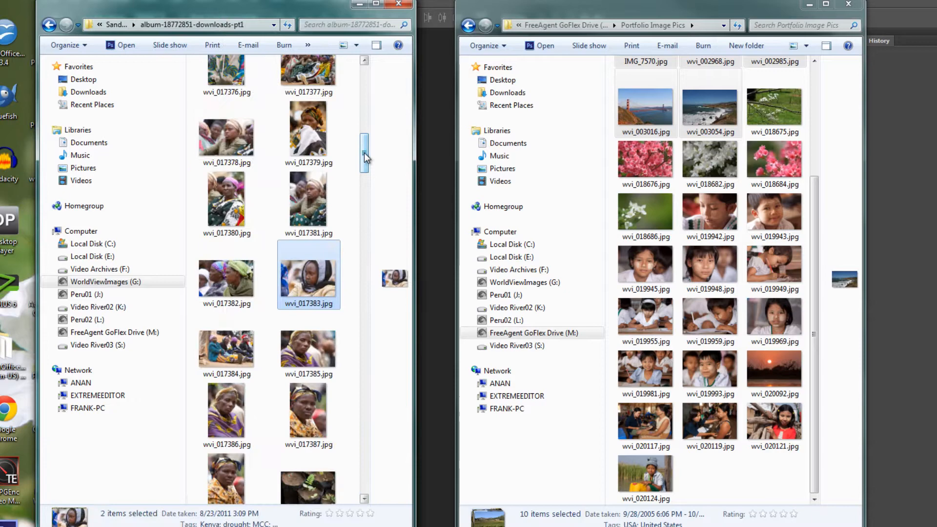
{"action": "left_click_drag", "start_coordinate": [365, 157], "coordinate": [367, 177]}
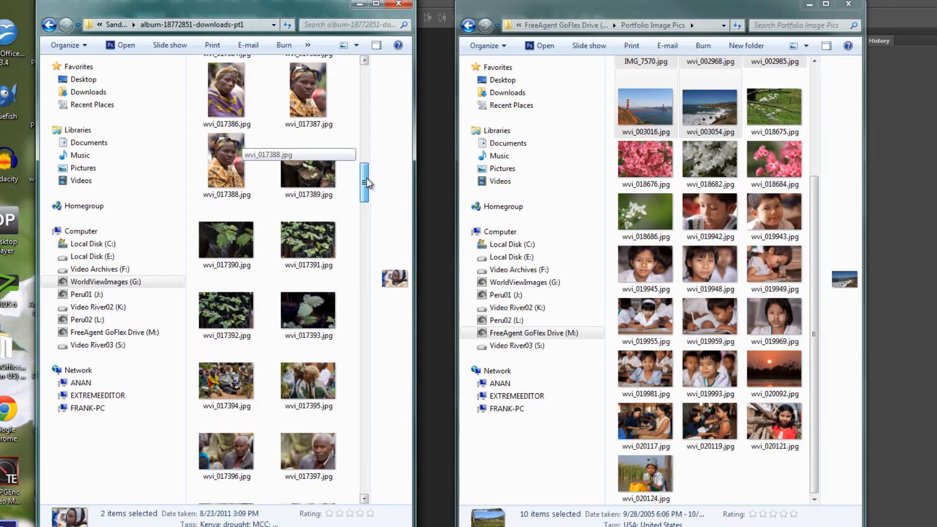
{"action": "left_click", "coordinate": [231, 241], "text": "ctrl"}
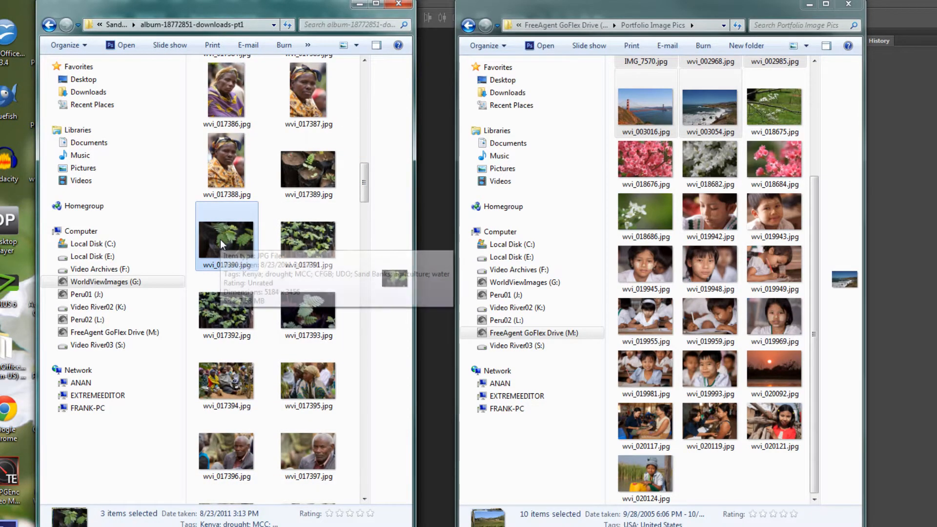
{"action": "left_click_drag", "start_coordinate": [221, 239], "coordinate": [705, 239]}
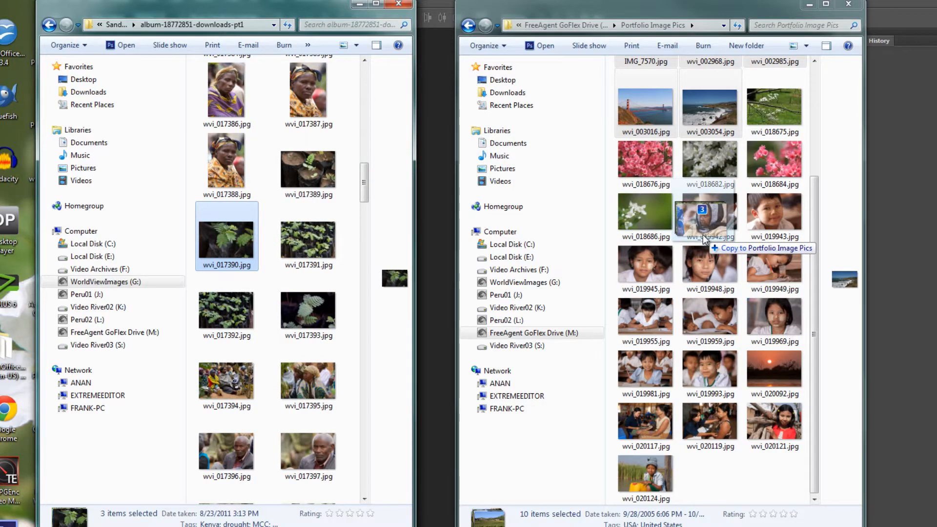
{"action": "left_click_drag", "start_coordinate": [704, 239], "coordinate": [702, 237]}
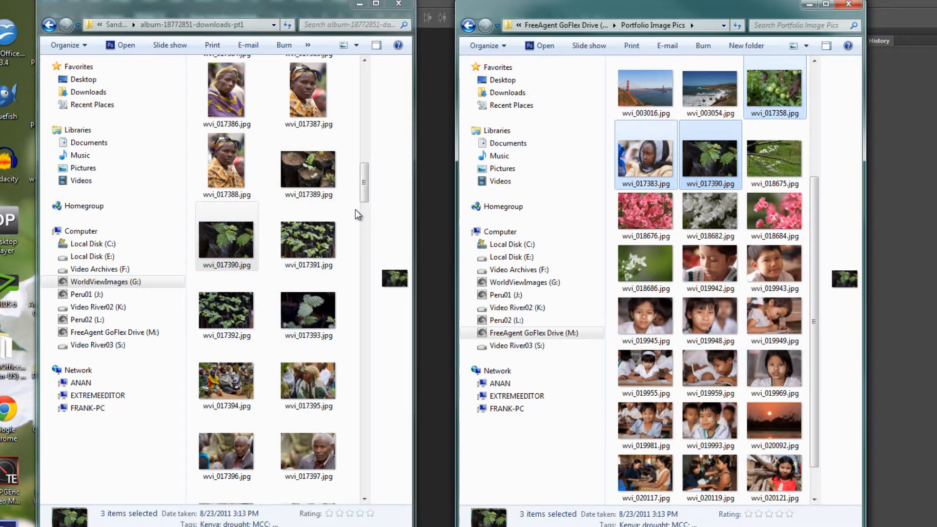
{"action": "left_click_drag", "start_coordinate": [366, 181], "coordinate": [363, 347]}
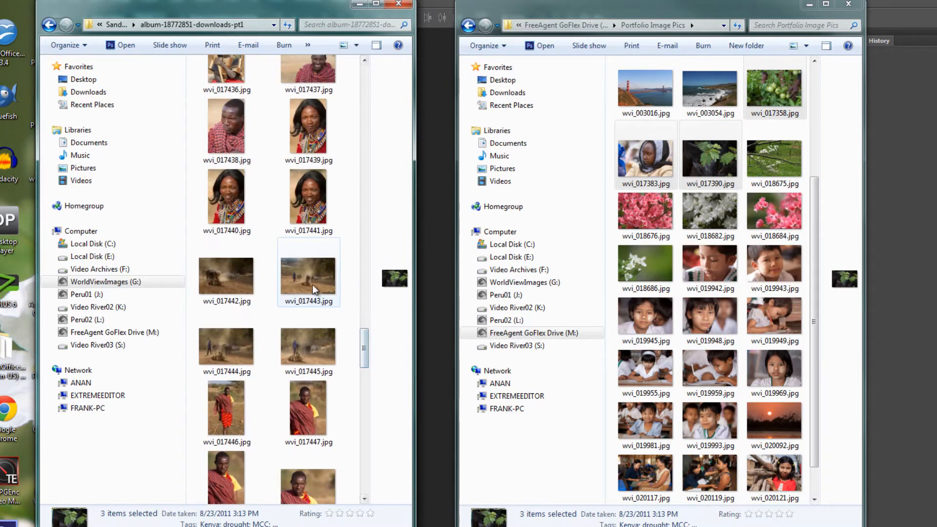
{"action": "left_click", "coordinate": [306, 348]}
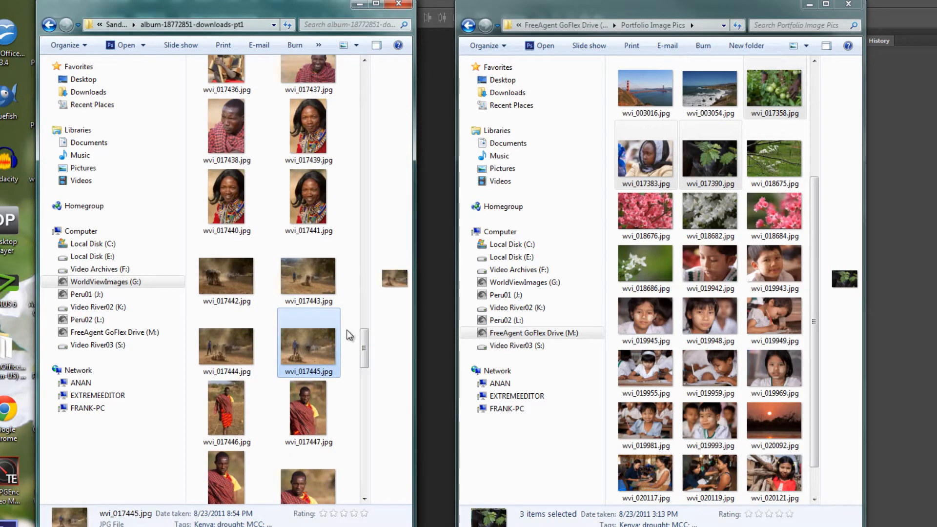
{"action": "left_click_drag", "start_coordinate": [367, 356], "coordinate": [367, 400]}
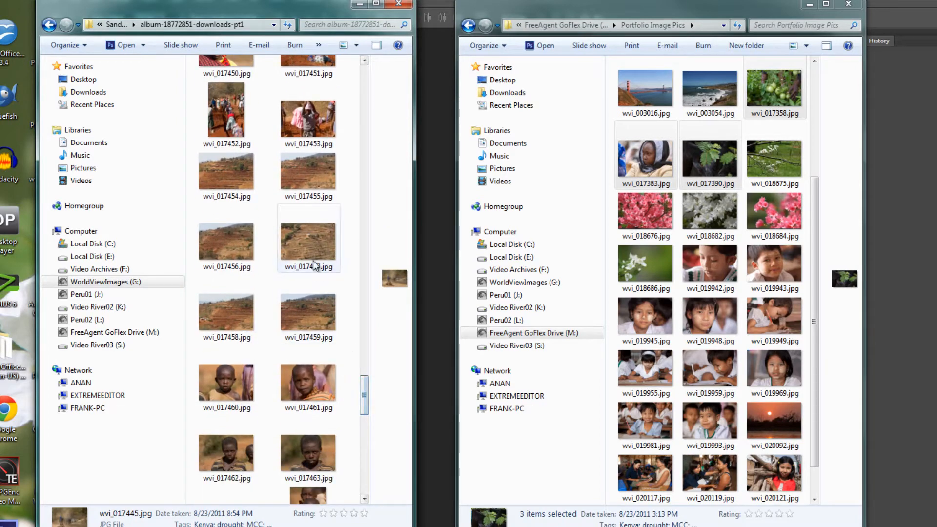
{"action": "left_click", "coordinate": [306, 171], "text": "ctrl"}
{"action": "scroll", "coordinate": [309, 341], "scroll_direction": "down", "scroll_amount": 6}
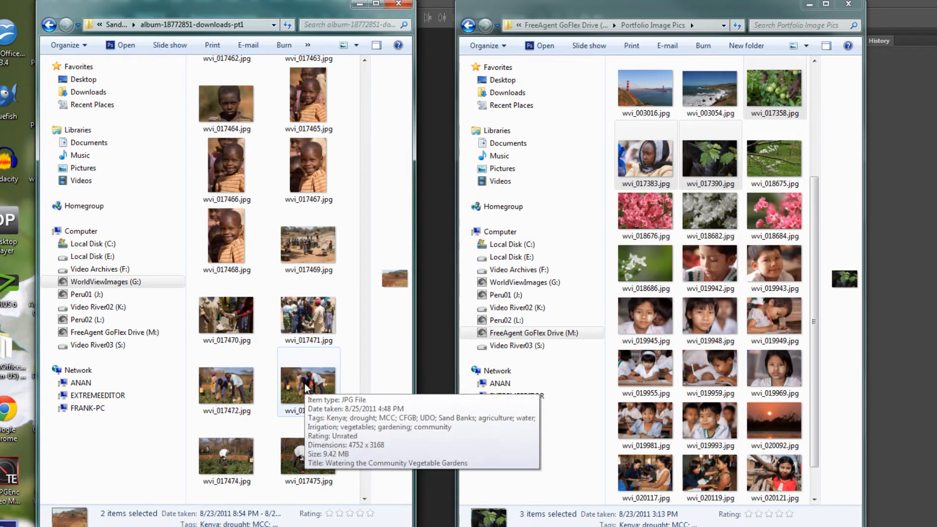
{"action": "left_click", "coordinate": [305, 383], "text": "ctrl"}
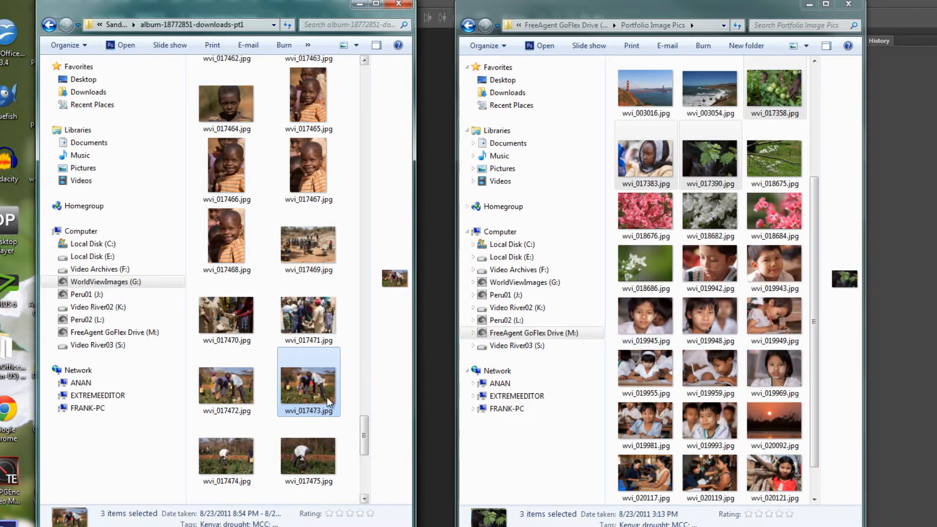
{"action": "left_click", "coordinate": [304, 383]}
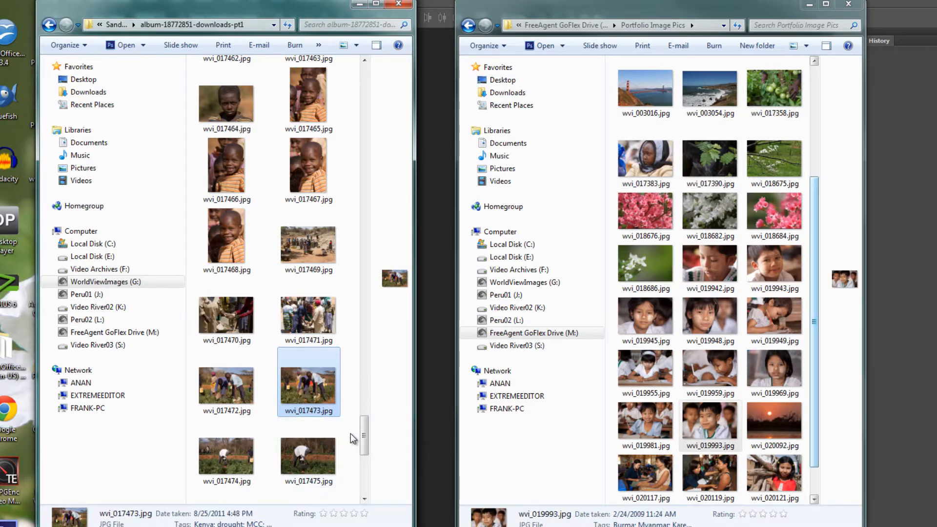
- Copy wvi_017472.jpg from the album folder and paste it into the Portfolio Image Pics folder
{"action": "right_click", "coordinate": [229, 390]}
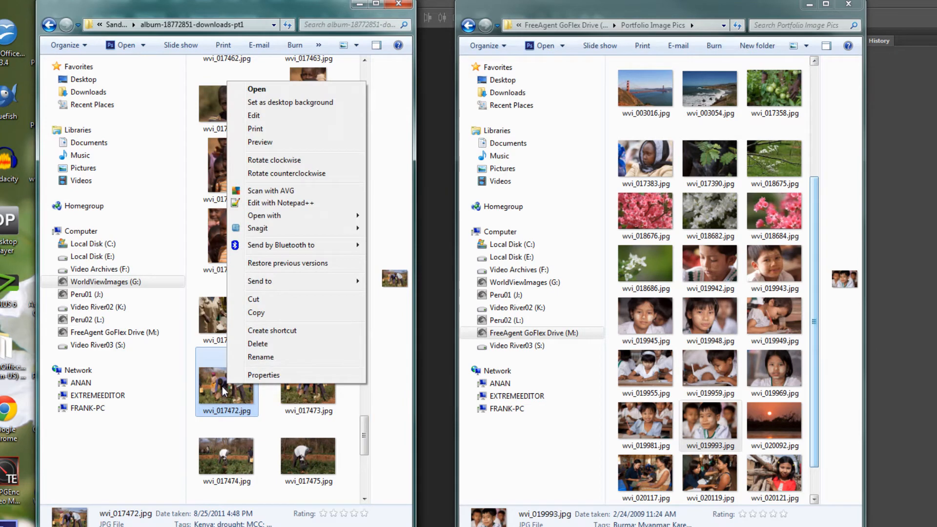
{"action": "right_click", "coordinate": [222, 387]}
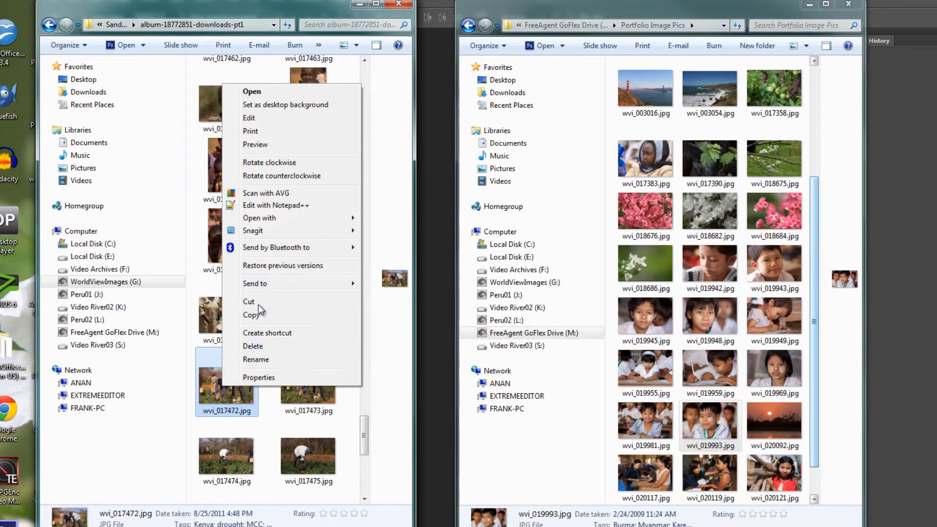
{"action": "left_click", "coordinate": [254, 315]}
{"action": "left_click", "coordinate": [688, 491]}
{"action": "right_click", "coordinate": [688, 491]}
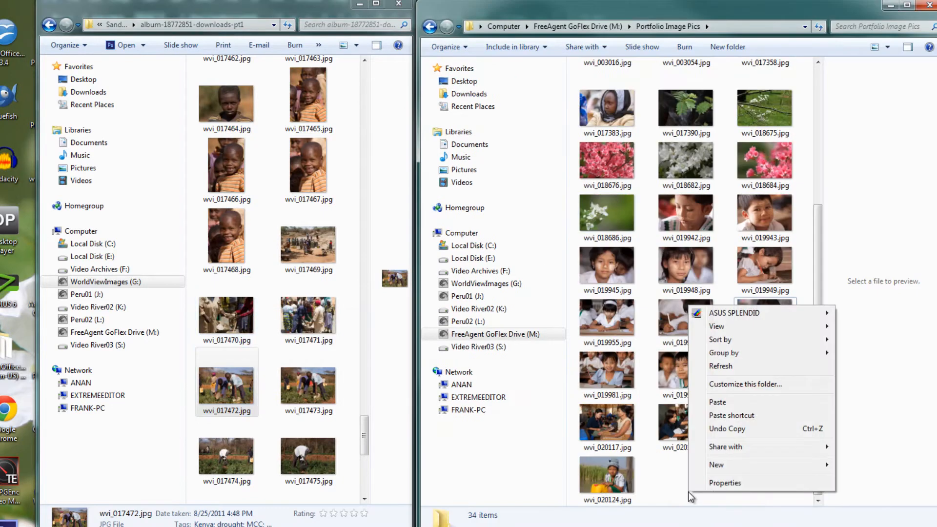
{"action": "left_click", "coordinate": [724, 401]}
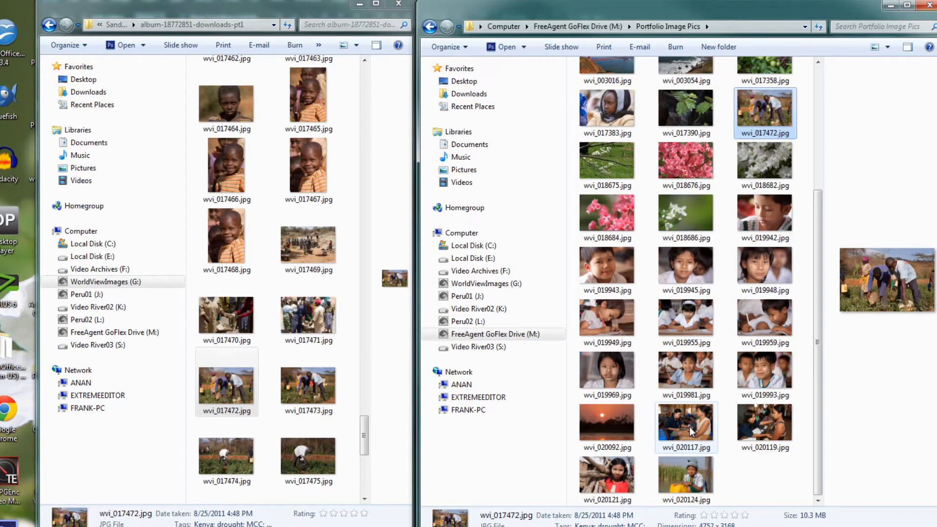
{"action": "mouse_move", "coordinate": [691, 431]}
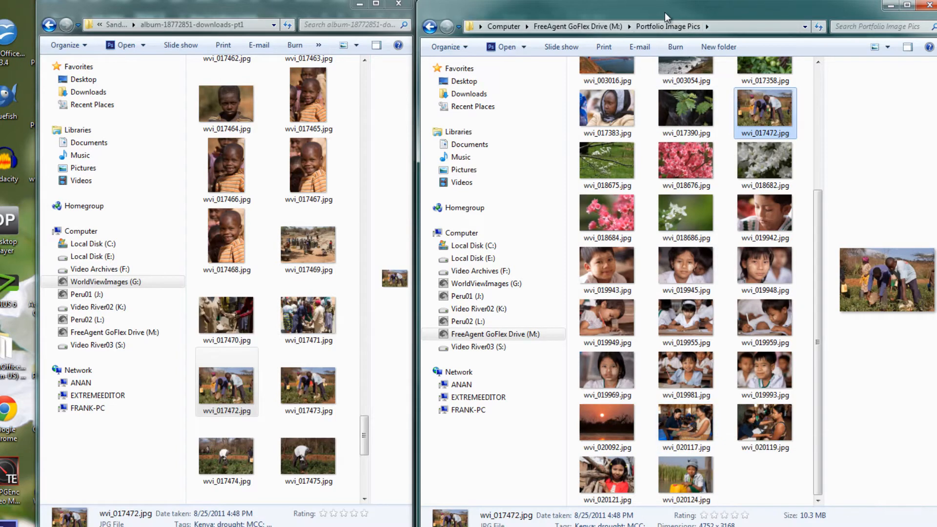
- Put away both folder windows and switch to Photoshop
{"action": "left_click_drag", "start_coordinate": [665, 13], "coordinate": [687, 4]}
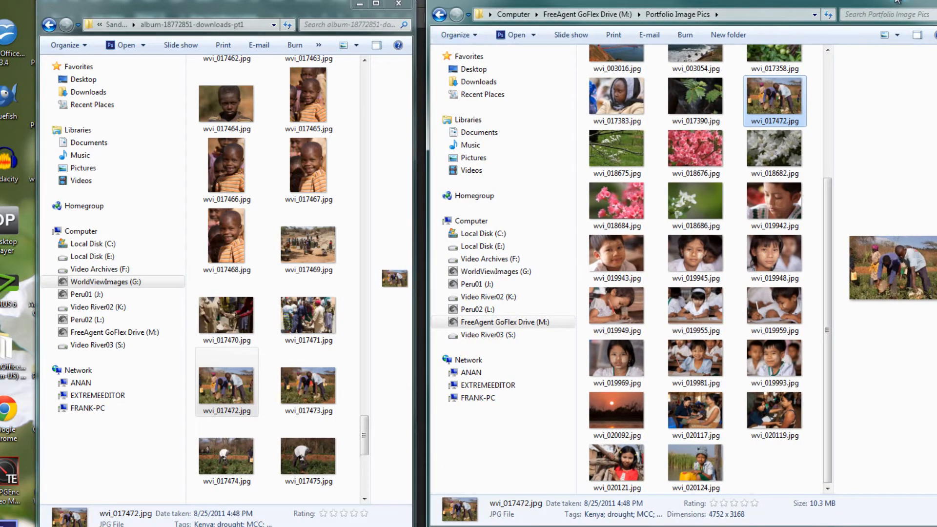
{"action": "left_click", "coordinate": [927, 4]}
{"action": "left_click", "coordinate": [360, 3]}
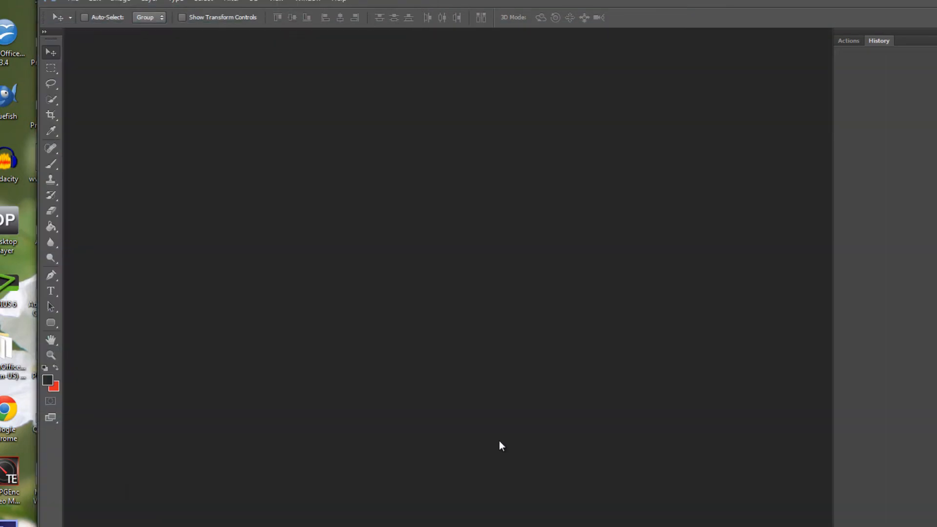
- Open IMG_7570.jpg from the Portfolio Image Pics folder
{"action": "left_click", "coordinate": [73, 1]}
{"action": "left_click", "coordinate": [79, 21]}
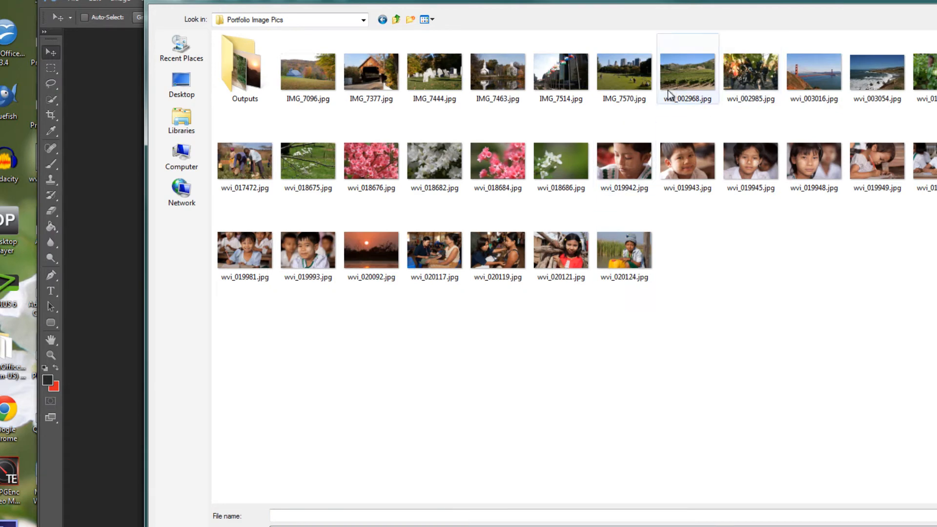
{"action": "left_click", "coordinate": [683, 73]}
{"action": "double_click", "coordinate": [631, 74]}
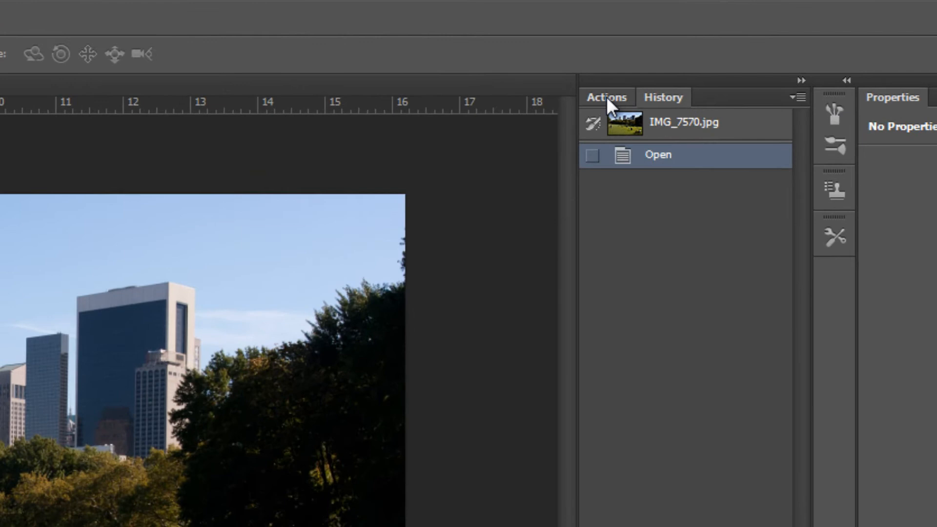
- Show the list of available actions in place of the edit history and check that Actions is enabled in the workspace
{"action": "left_click", "coordinate": [606, 97]}
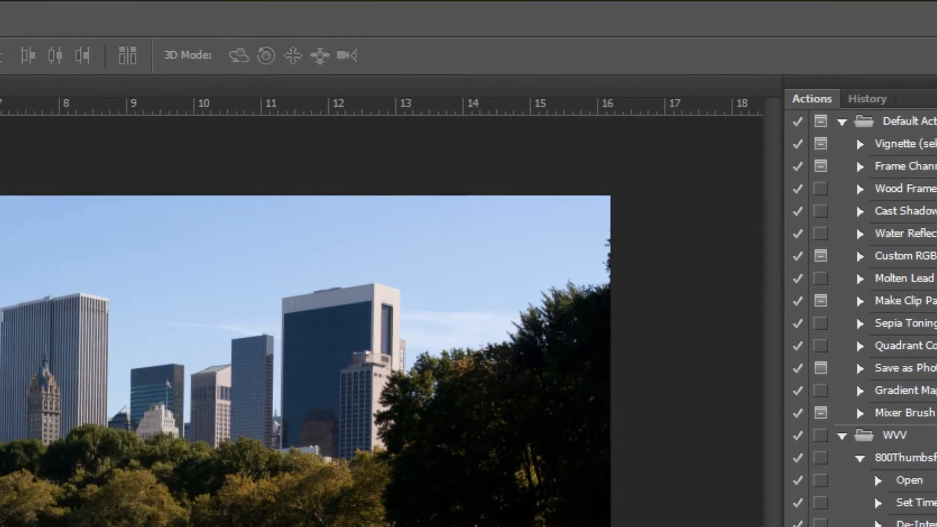
{"action": "left_click", "coordinate": [190, 21]}
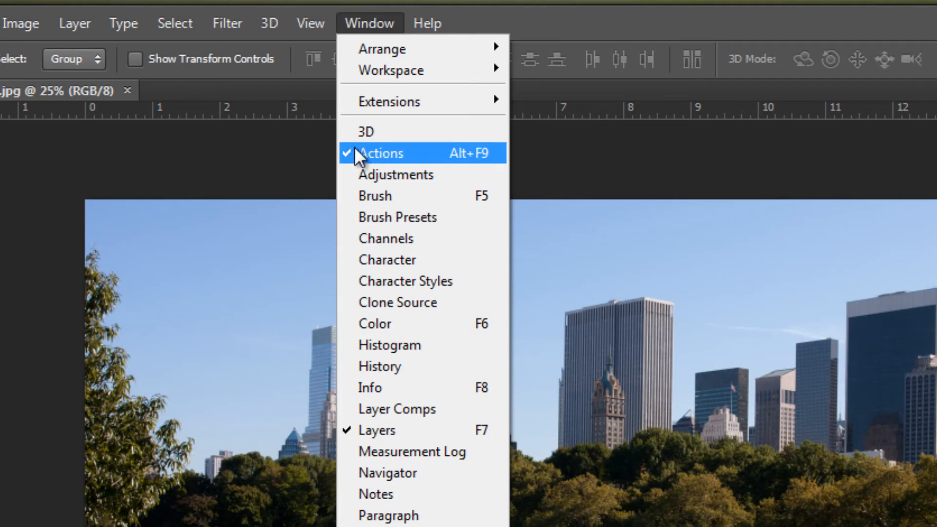
{"action": "left_click", "coordinate": [608, 22]}
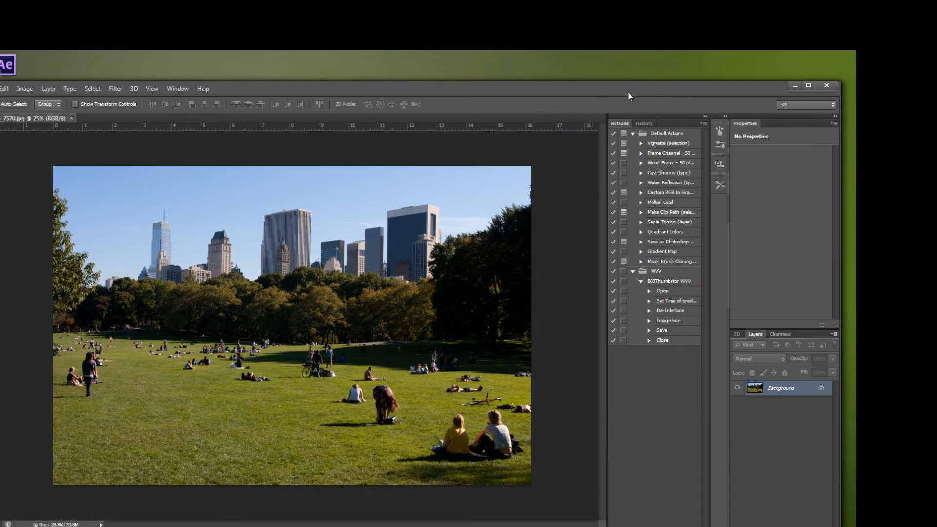
{"action": "left_click_drag", "start_coordinate": [628, 92], "coordinate": [602, 71]}
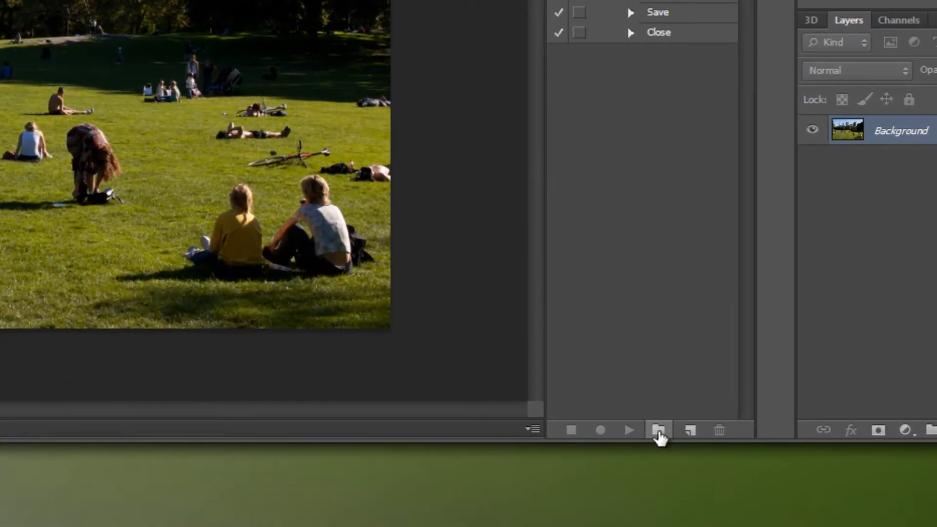
- Create a new action set named Resize
{"action": "left_click", "coordinate": [659, 431]}
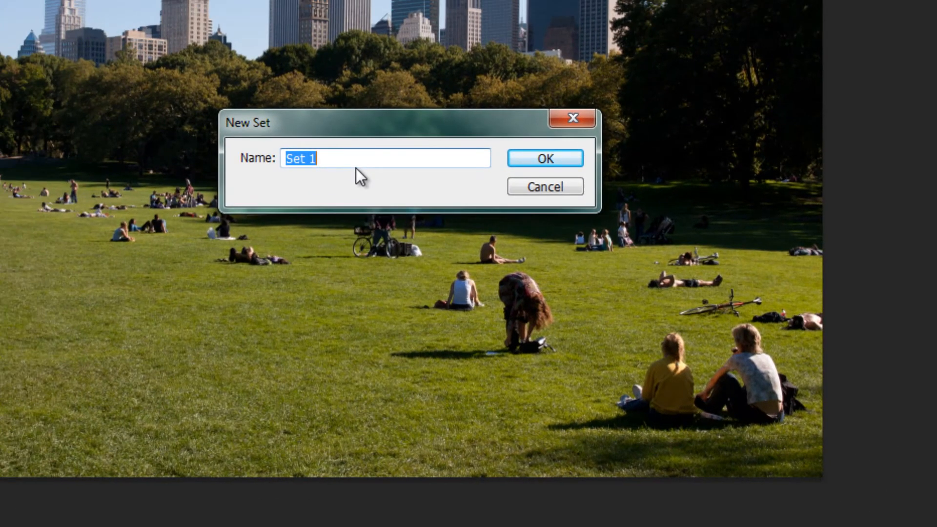
{"action": "type", "text": "Resize"}
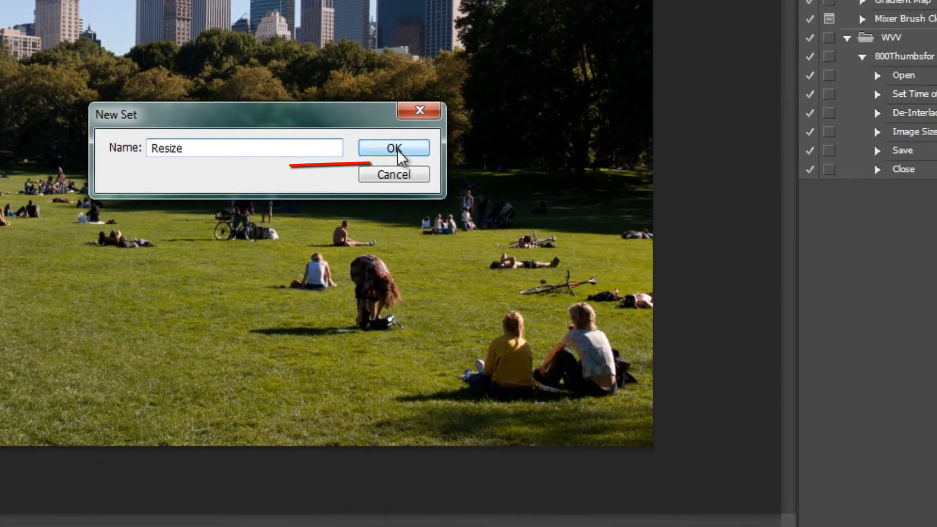
{"action": "left_click", "coordinate": [399, 150]}
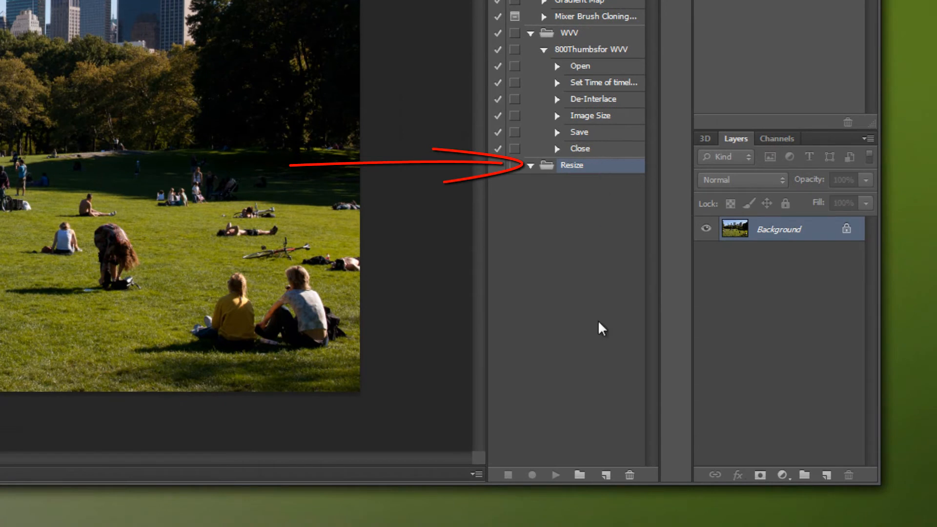
- Create an action named 1200 in the Resize set and start recording it
{"action": "left_click", "coordinate": [606, 476]}
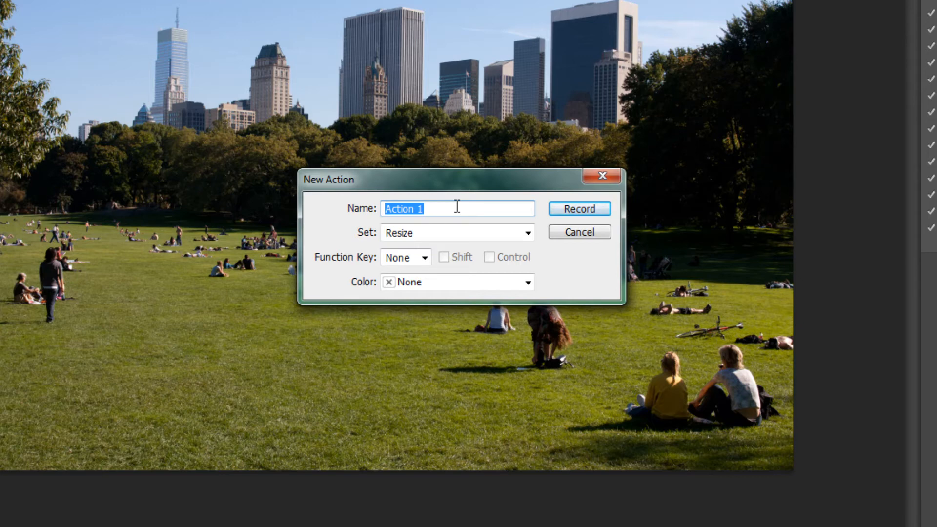
{"action": "type", "text": "1200"}
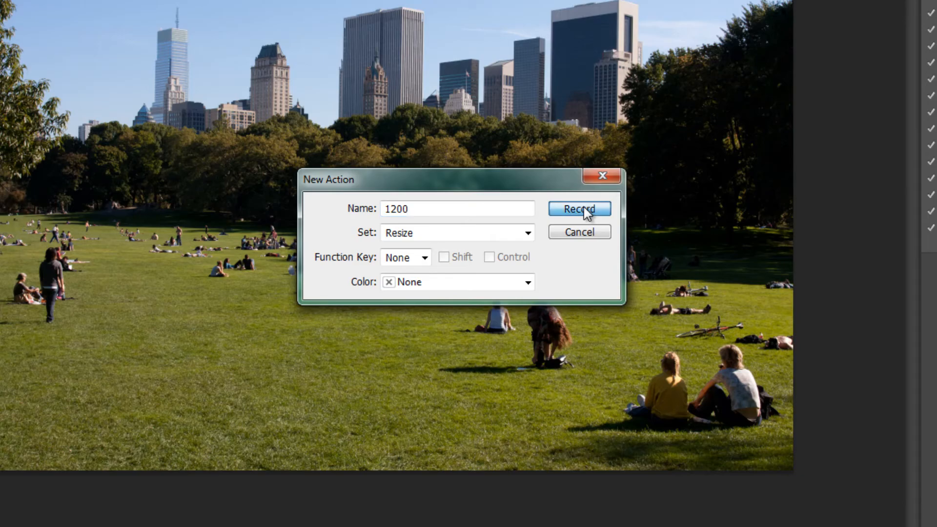
{"action": "left_click", "coordinate": [587, 211]}
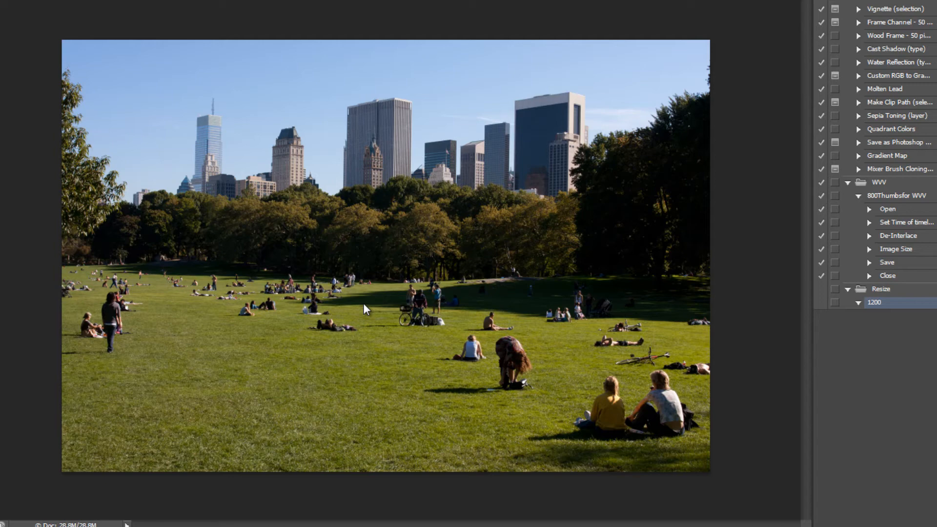
- Resize the photo to a resolution of 72 pixels/inch and a width of 1200 pixels with proportions constrained
{"action": "key", "text": "ctrl+alt+i"}
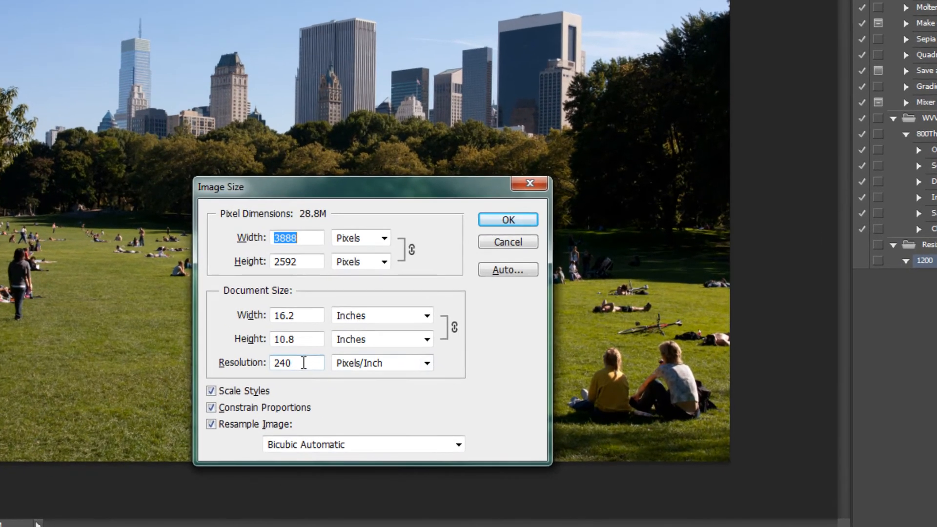
{"action": "left_click", "coordinate": [332, 390]}
{"action": "double_click", "coordinate": [252, 347]}
{"action": "type", "text": "72"}
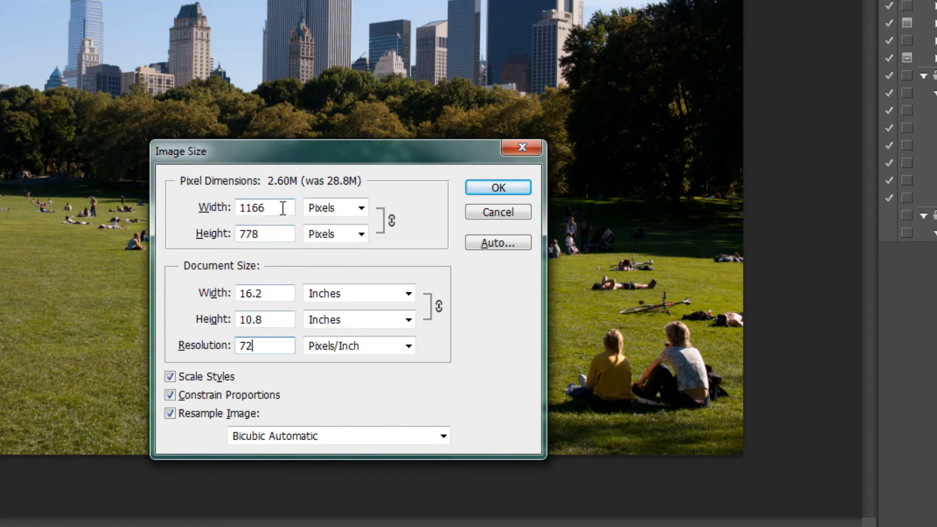
{"action": "left_click_drag", "start_coordinate": [282, 209], "coordinate": [229, 215]}
{"action": "type", "text": "1200"}
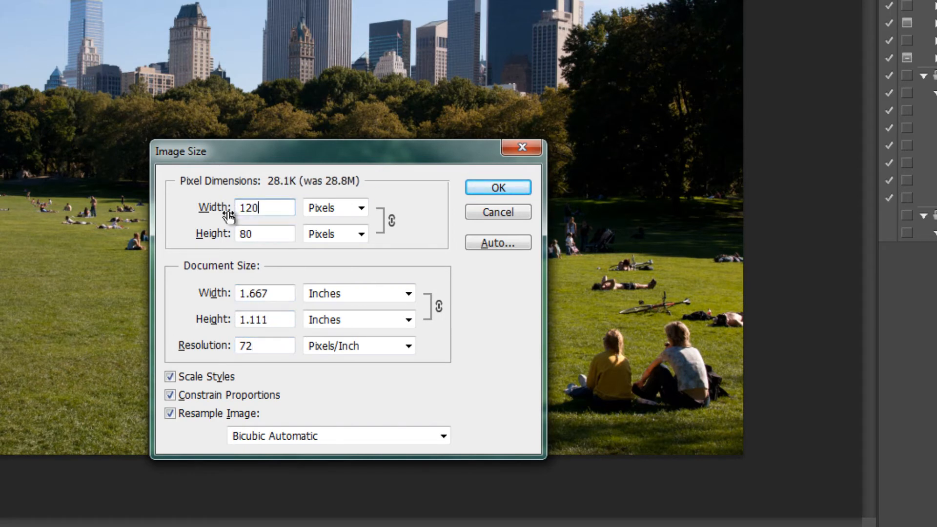
{"action": "left_click", "coordinate": [498, 187]}
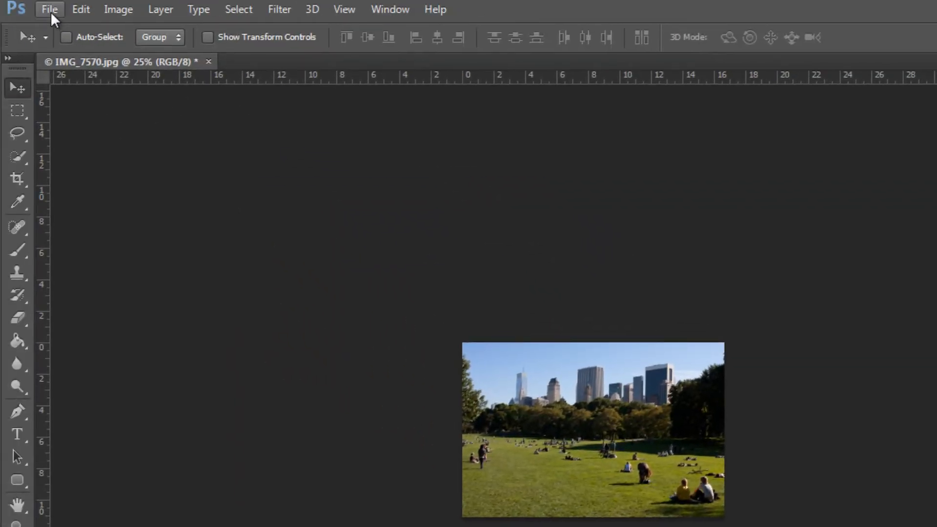
- Save the resized photo as a JPEG at quality 9 in a Resized folder inside Portfolio Image Pics
{"action": "left_click", "coordinate": [51, 12]}
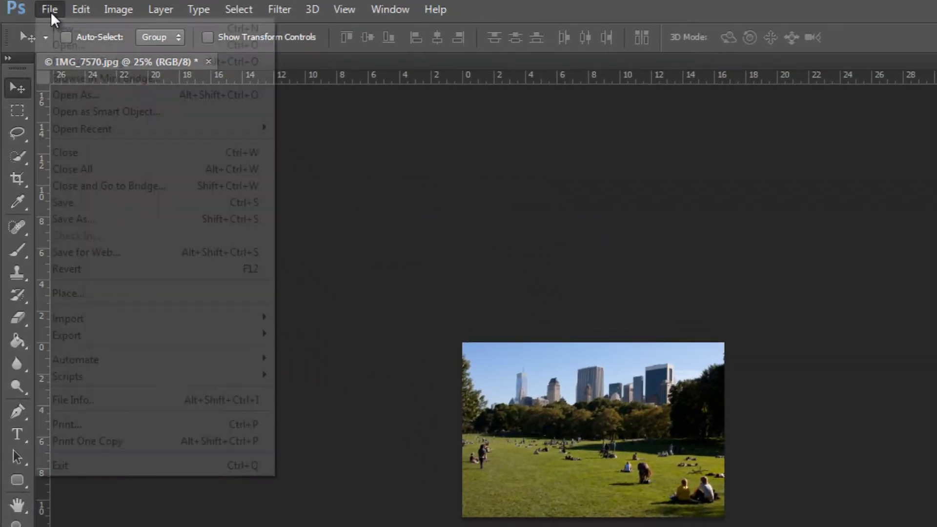
{"action": "left_click", "coordinate": [91, 218]}
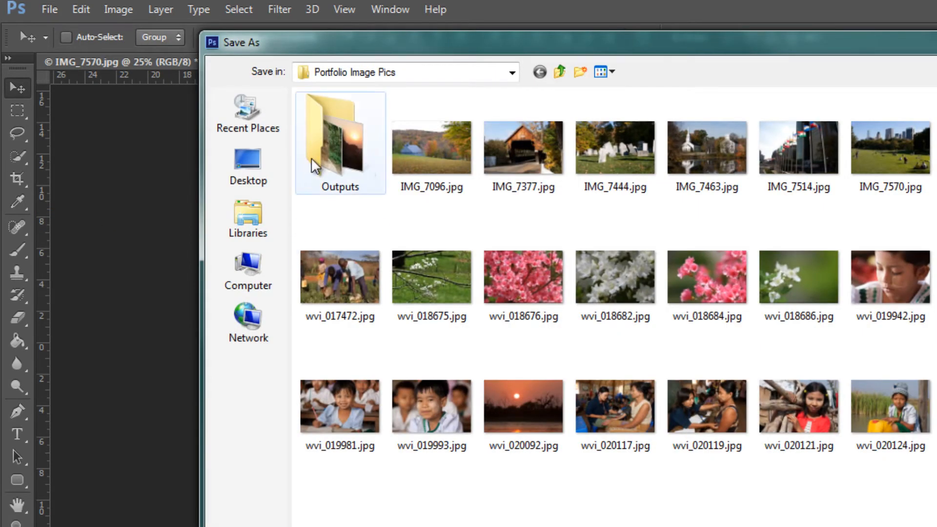
{"action": "double_click", "coordinate": [331, 138]}
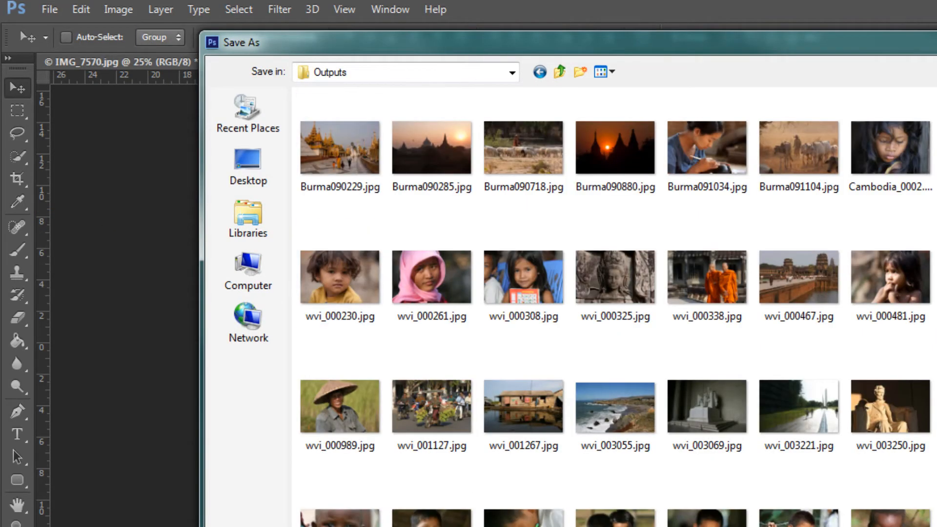
{"action": "key", "text": "BackSpace"}
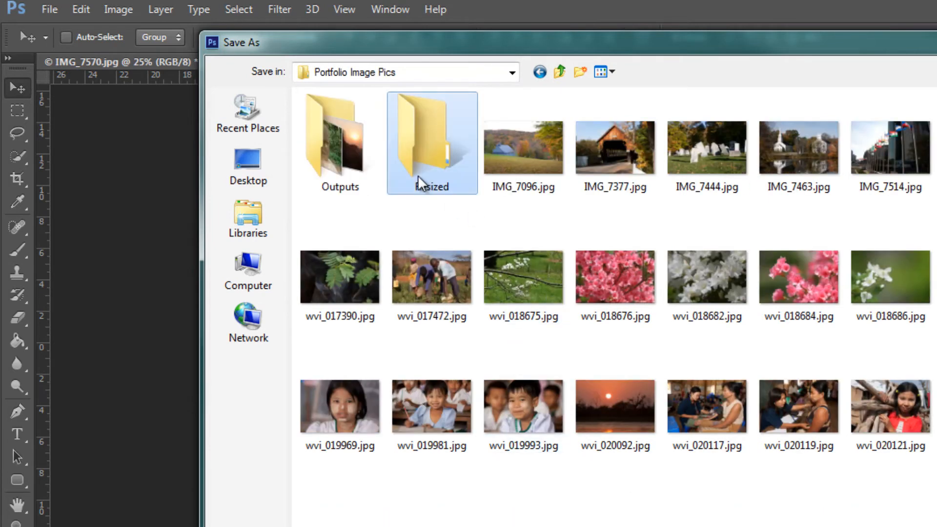
{"action": "double_click", "coordinate": [430, 144]}
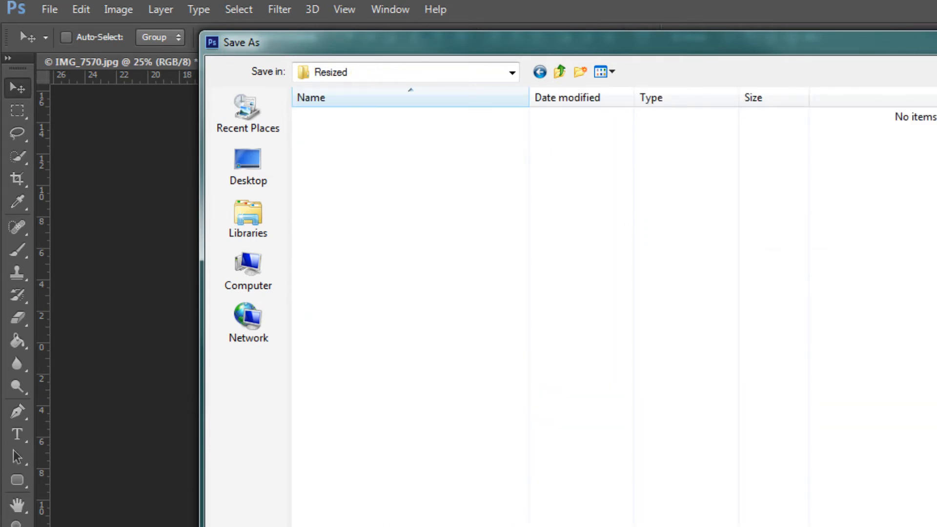
{"action": "key", "text": "Return"}
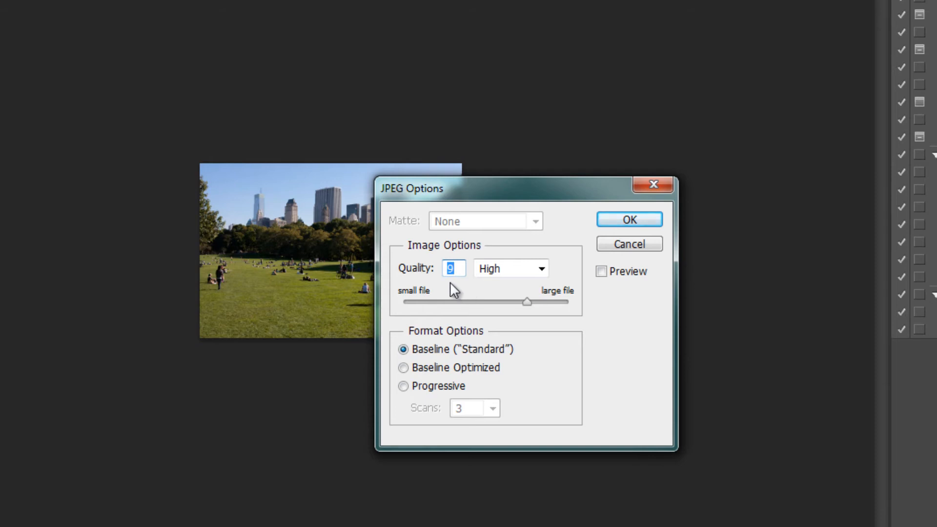
{"action": "left_click", "coordinate": [628, 219]}
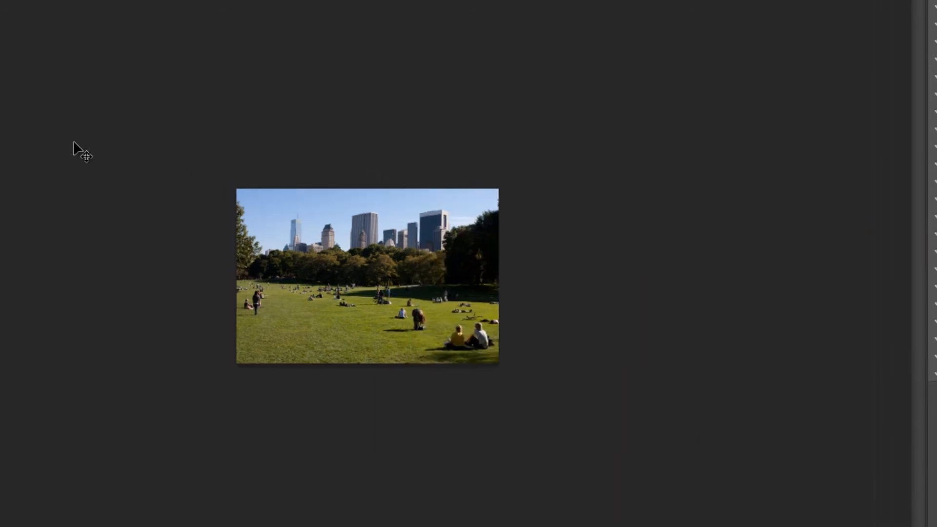
- Close the photo and stop recording the 1200 action
{"action": "left_click", "coordinate": [55, 13]}
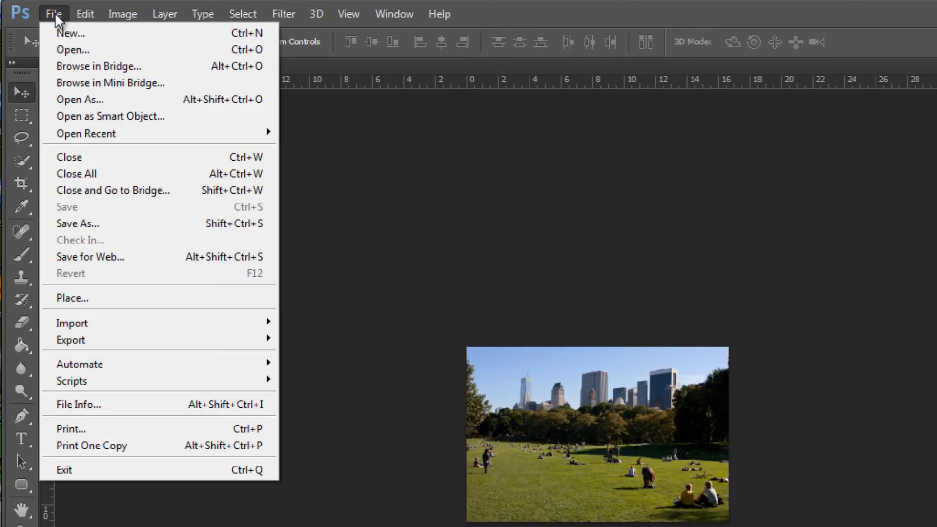
{"action": "left_click", "coordinate": [88, 155]}
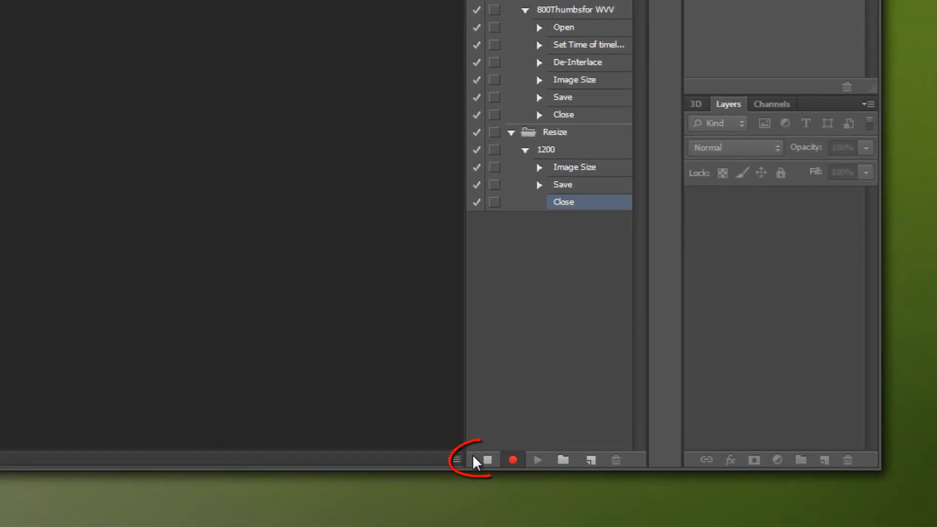
{"action": "left_click", "coordinate": [488, 461]}
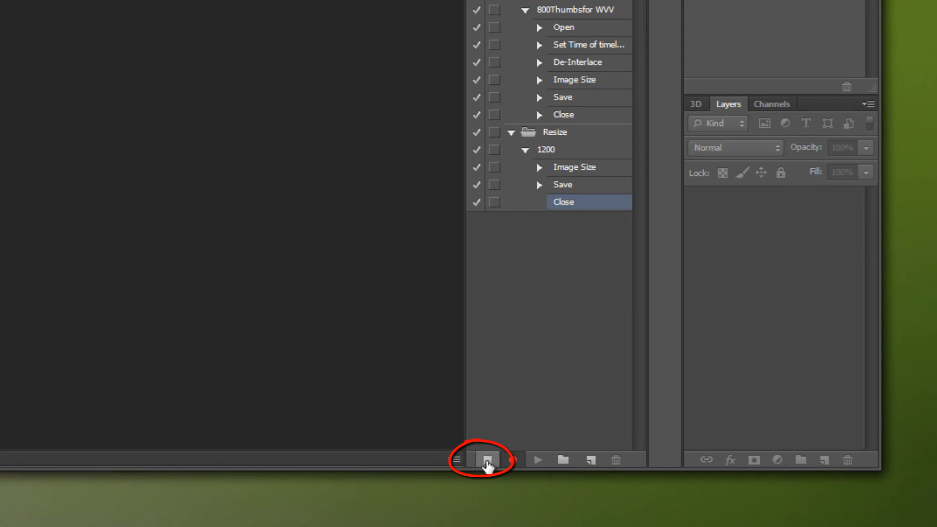
{"action": "left_click", "coordinate": [487, 463]}
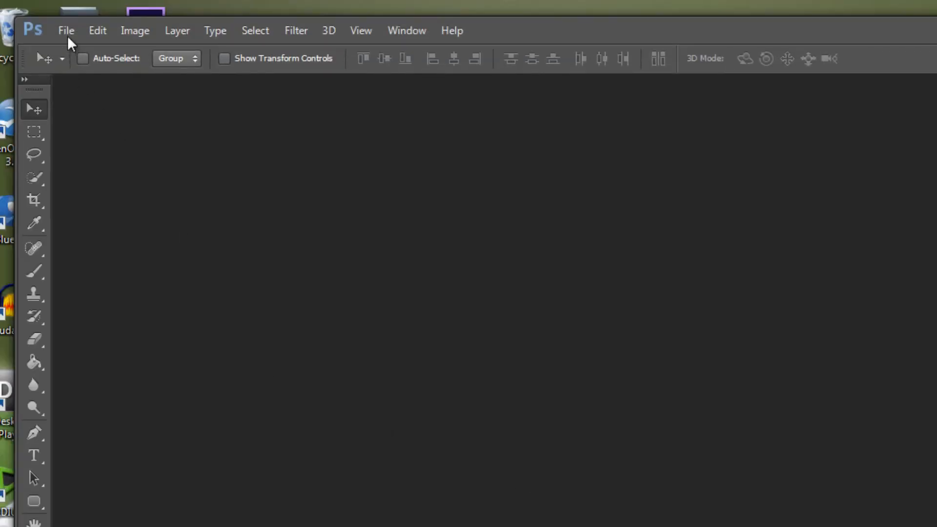
- Start a Batch automation and choose the Resize set with the 1200 action to play
{"action": "left_click", "coordinate": [67, 31]}
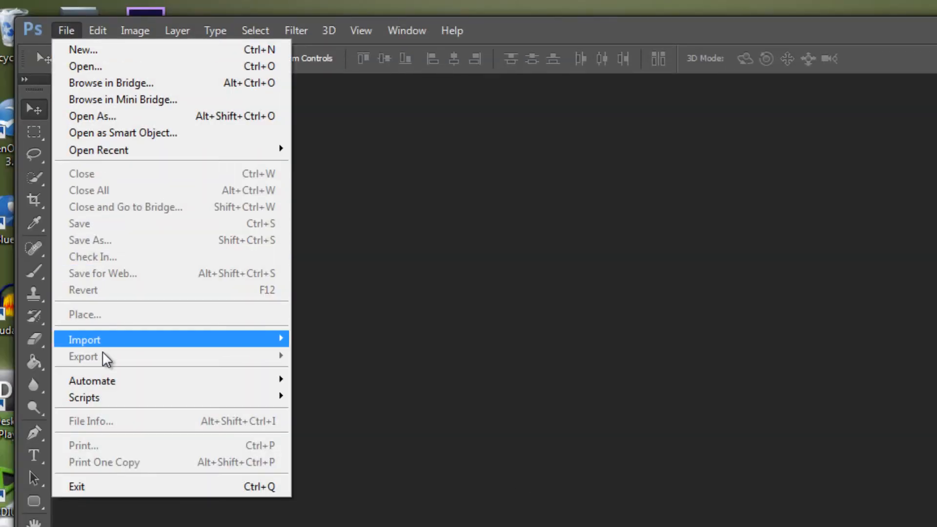
{"action": "mouse_move", "coordinate": [108, 386]}
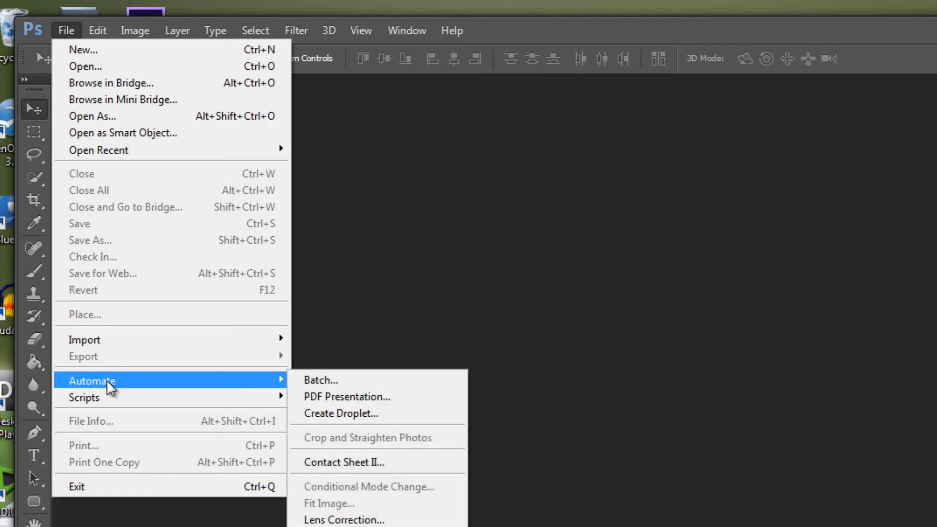
{"action": "left_click", "coordinate": [331, 382]}
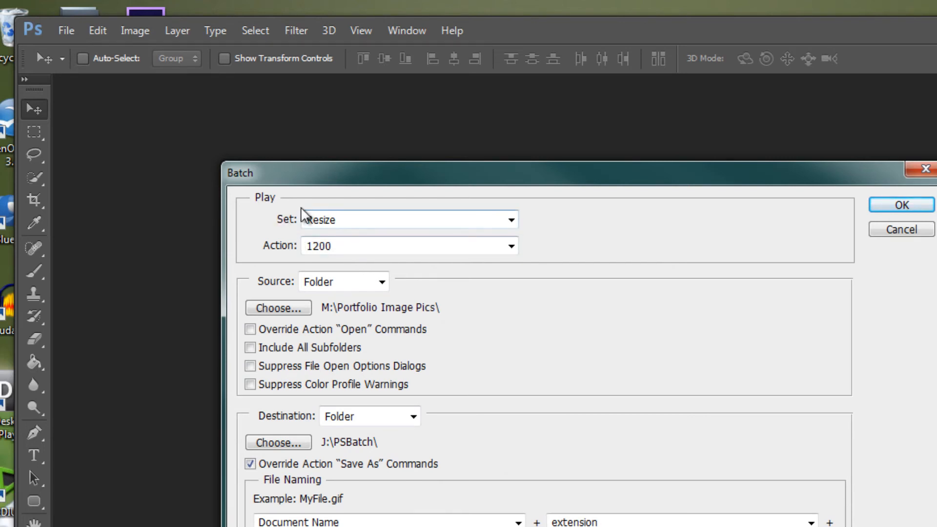
{"action": "left_click", "coordinate": [510, 218]}
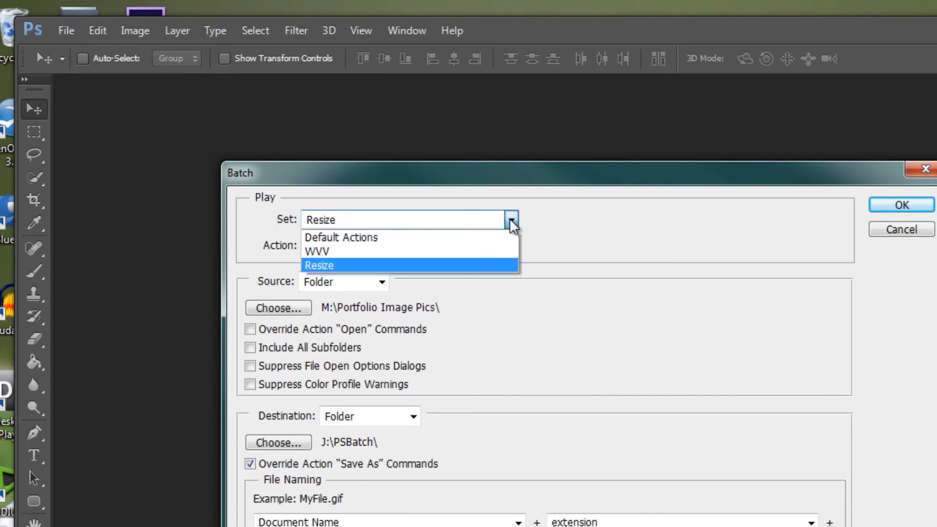
{"action": "left_click", "coordinate": [458, 265]}
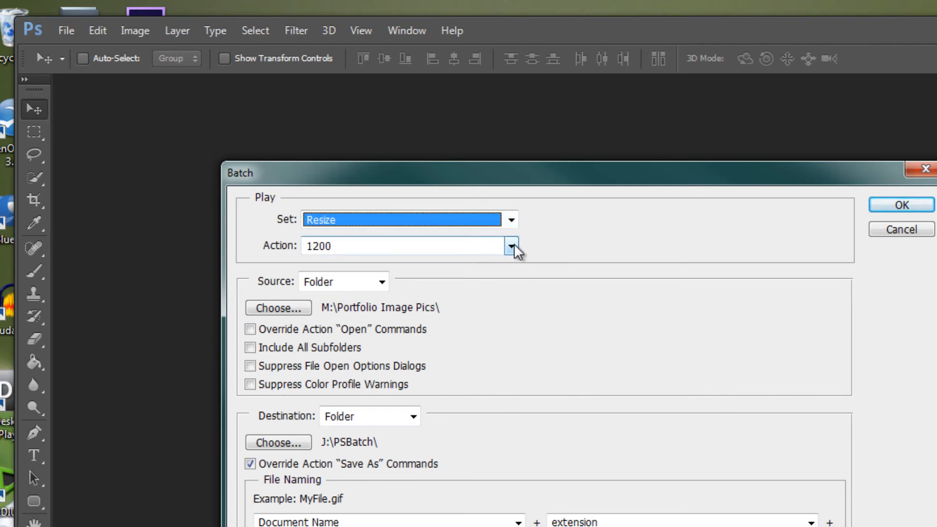
{"action": "left_click", "coordinate": [512, 246]}
{"action": "left_click", "coordinate": [490, 266]}
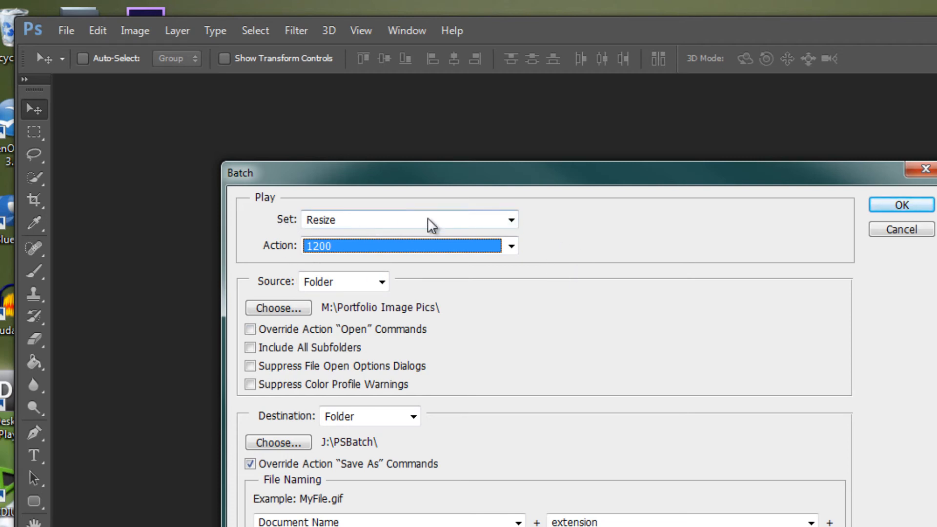
- Set the batch source to the Portfolio Image Pics folder on the M: drive
{"action": "key", "text": "Tab"}
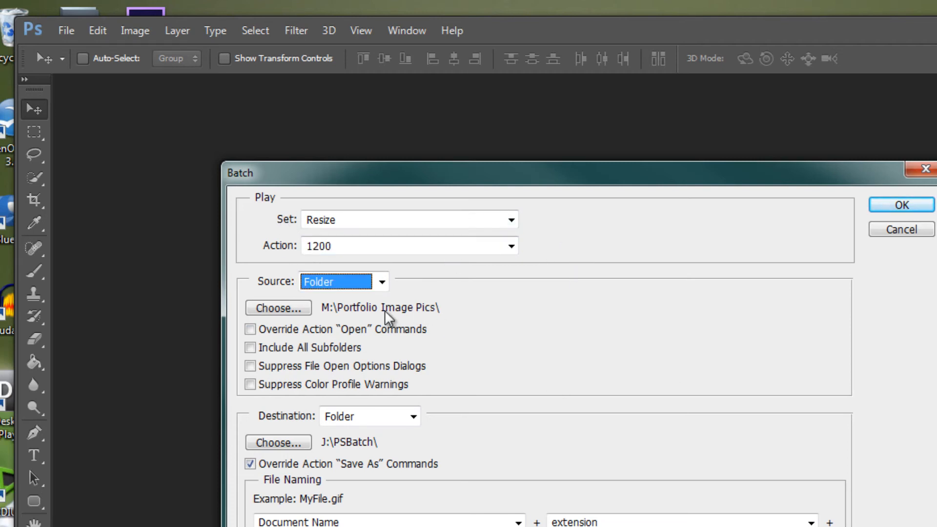
{"action": "left_click", "coordinate": [285, 309]}
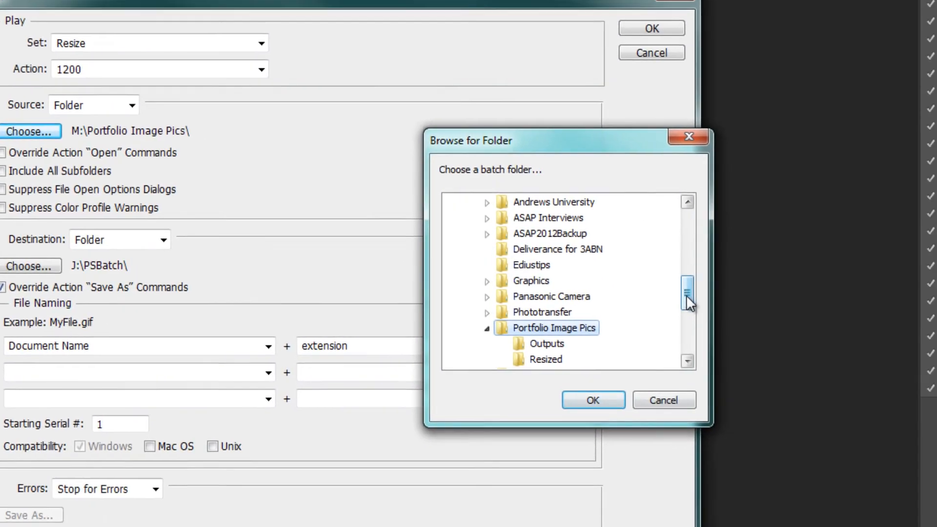
{"action": "left_click_drag", "start_coordinate": [686, 295], "coordinate": [624, 262]}
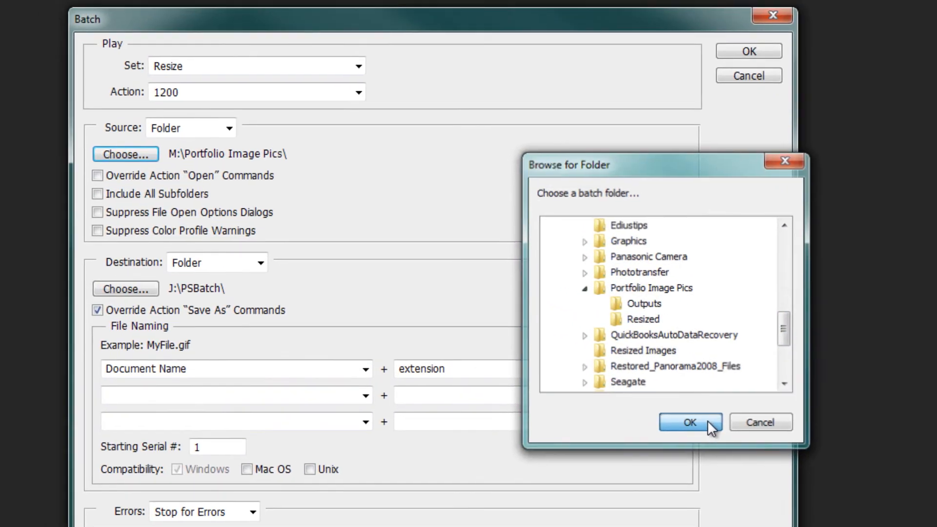
{"action": "left_click", "coordinate": [531, 355]}
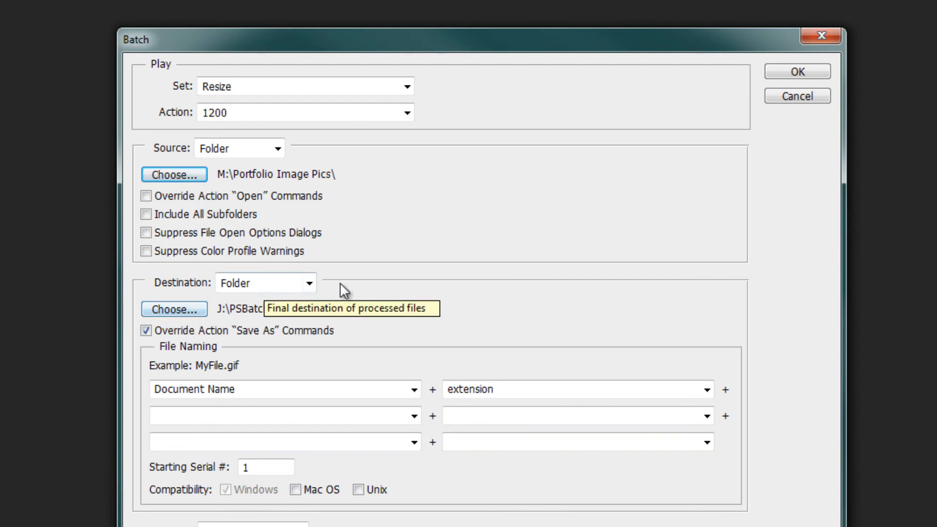
- Set the batch destination to a new folder named JpegsResize1200 inside PSBatch on the J: drive, and run the batch
{"action": "left_click", "coordinate": [177, 313]}
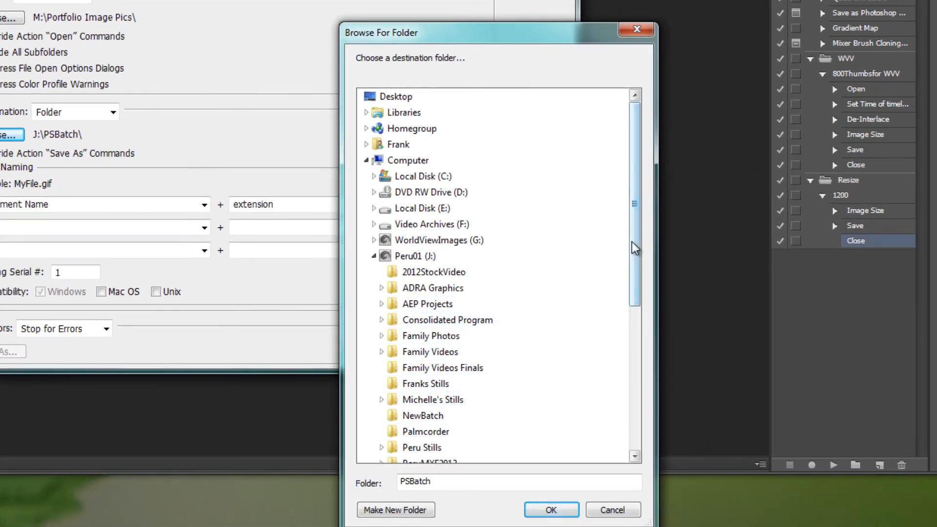
{"action": "left_click_drag", "start_coordinate": [635, 249], "coordinate": [635, 282]}
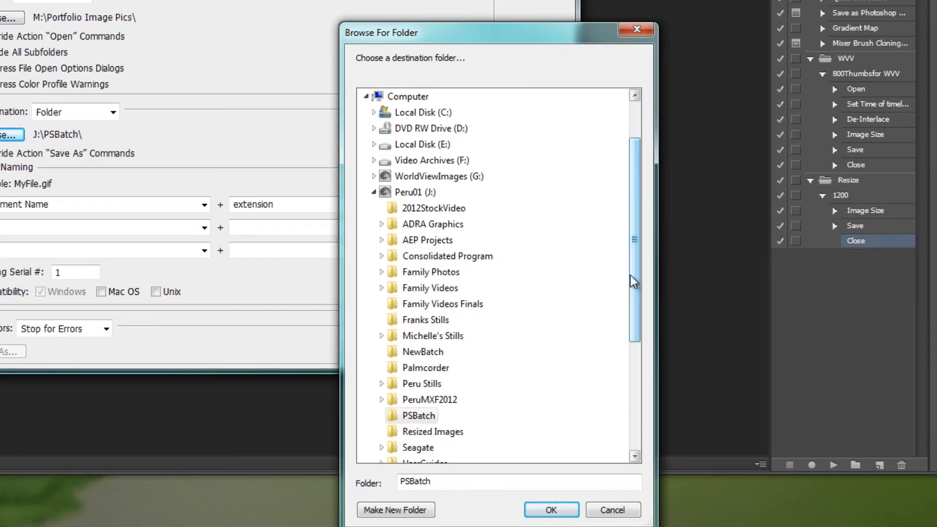
{"action": "left_click", "coordinate": [391, 511]}
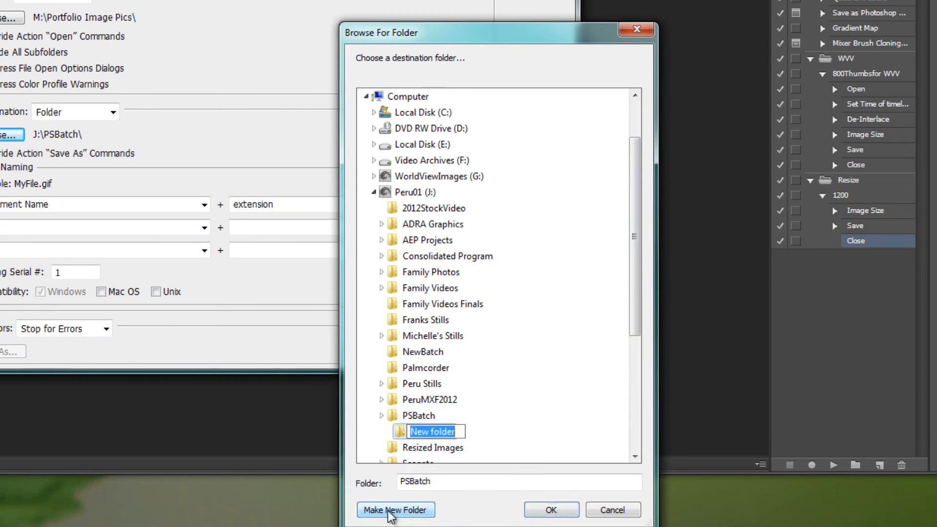
{"action": "type", "text": "JpegsRe"}
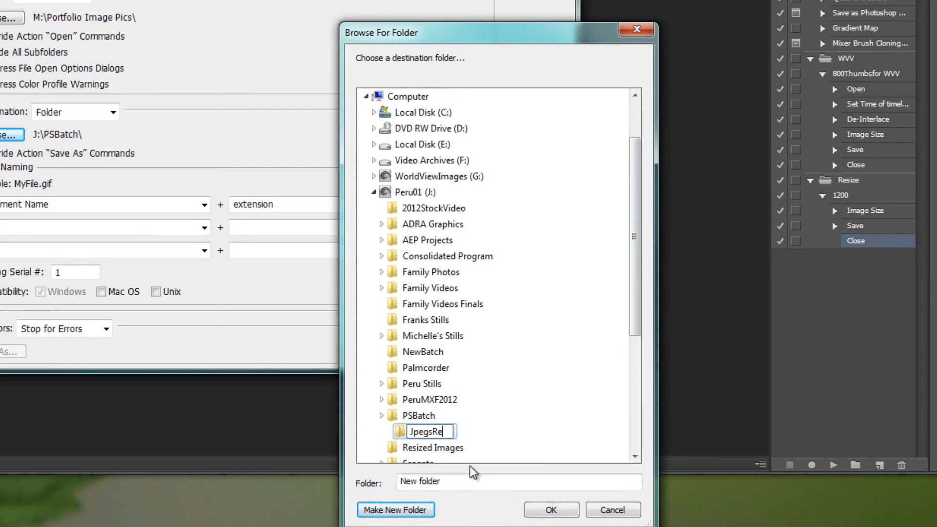
{"action": "type", "text": "size1200"}
{"action": "left_click", "coordinate": [550, 510]}
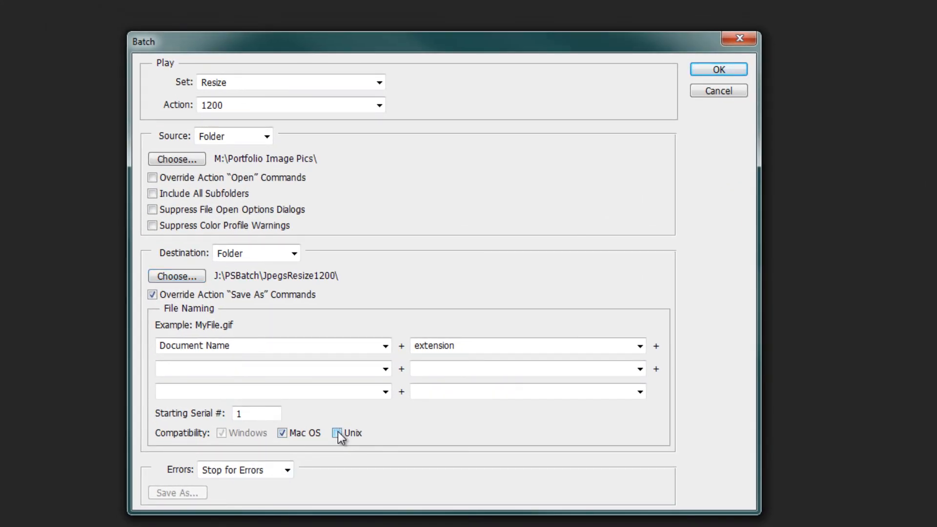
{"action": "left_click", "coordinate": [719, 69]}
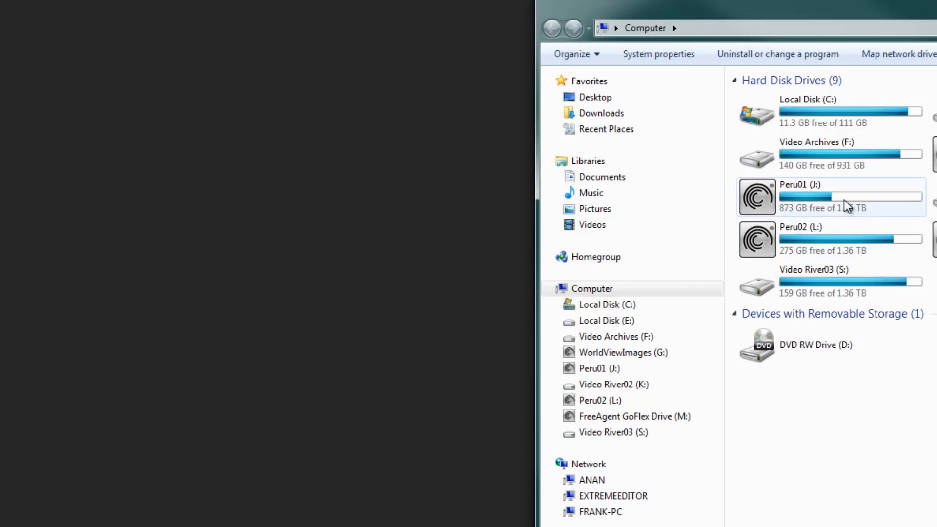
- Browse the Peru01 (J:) drive in Windows Explorer to locate the batch output
{"action": "double_click", "coordinate": [845, 202]}
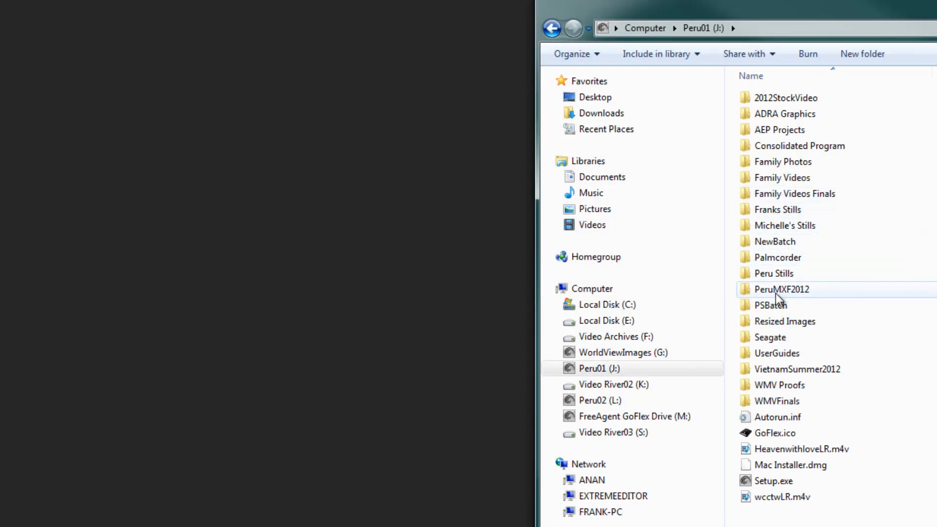